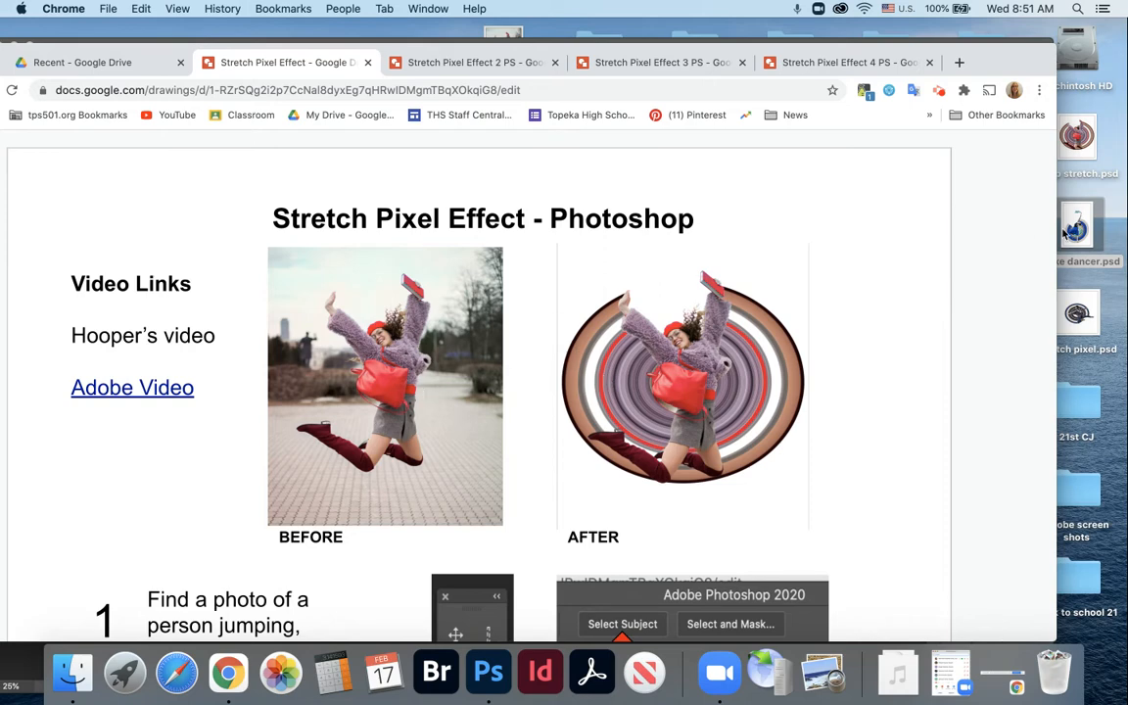
Preview the finished stretch-effect PSD examples saved on the desktop, ending with Stretch pixel.psd.
left_click(1076, 139)
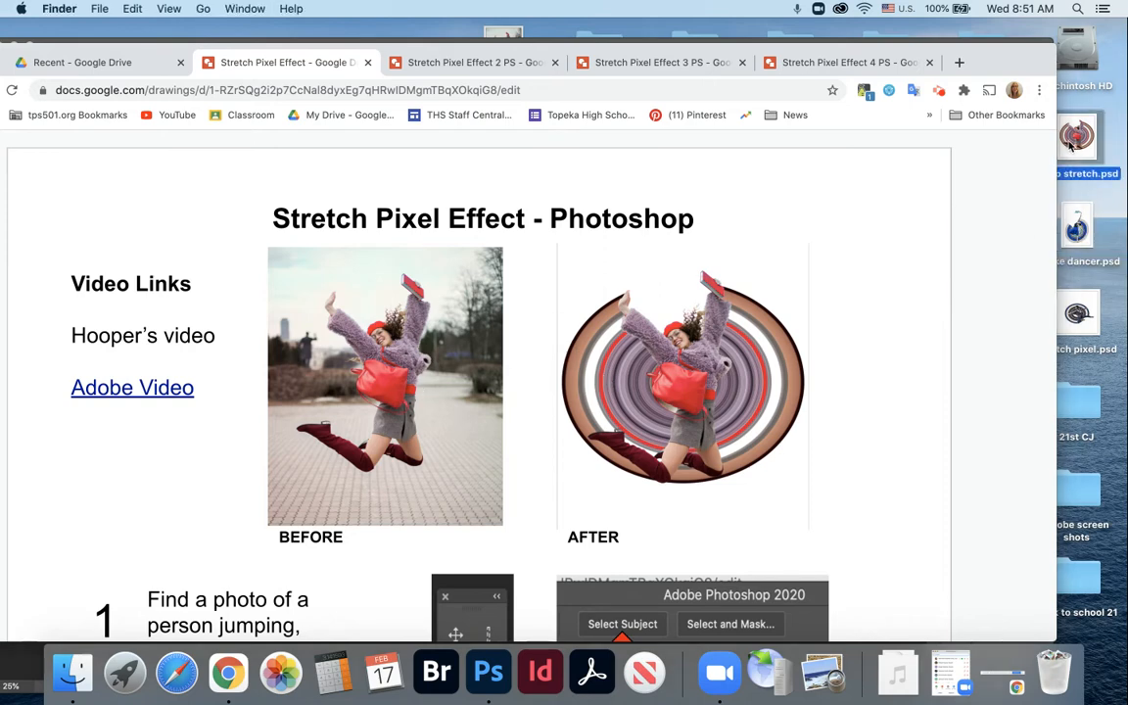
key("space")
key("Down")
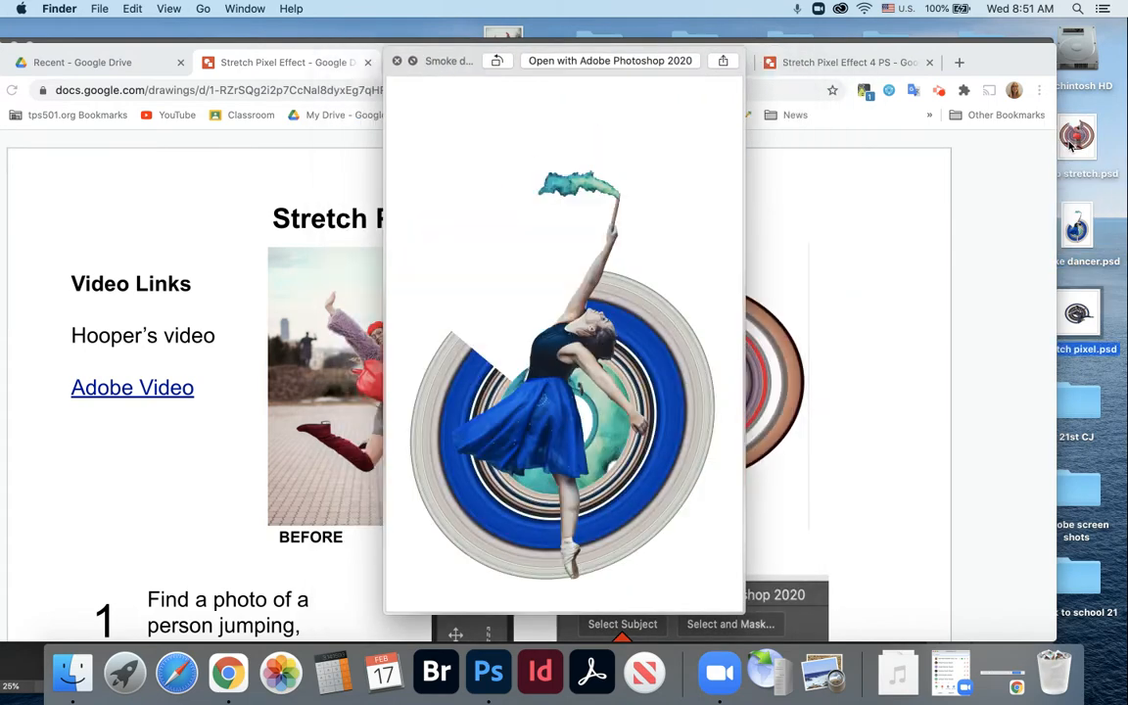
key("Down")
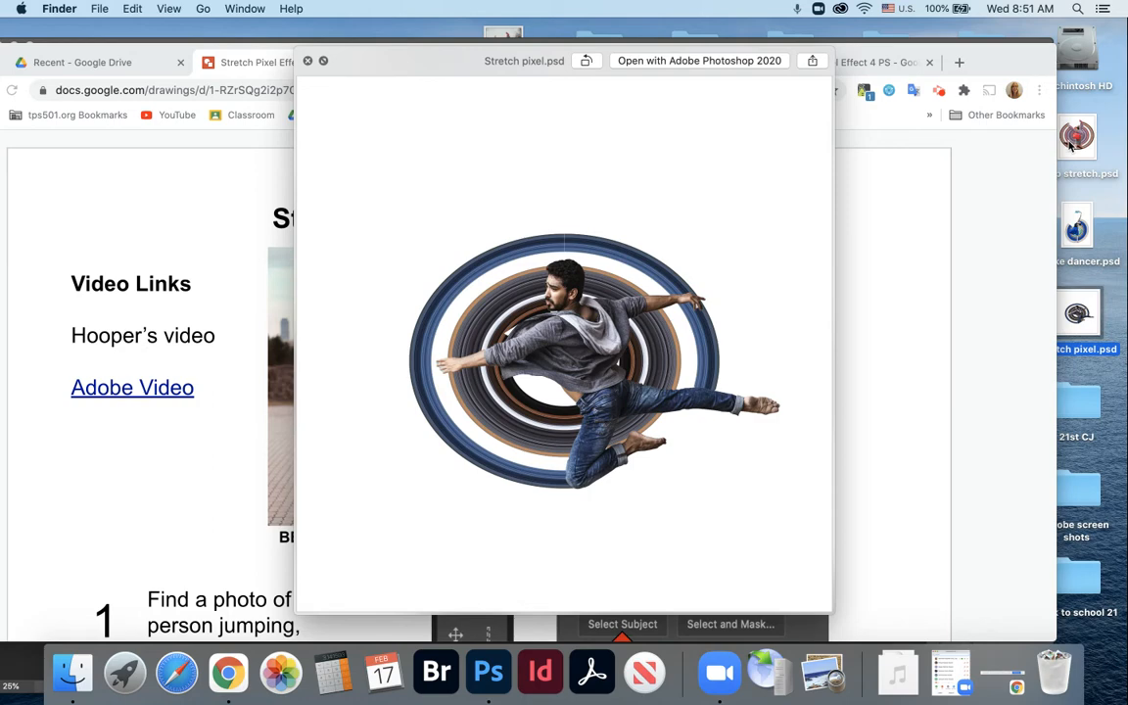
key("space")
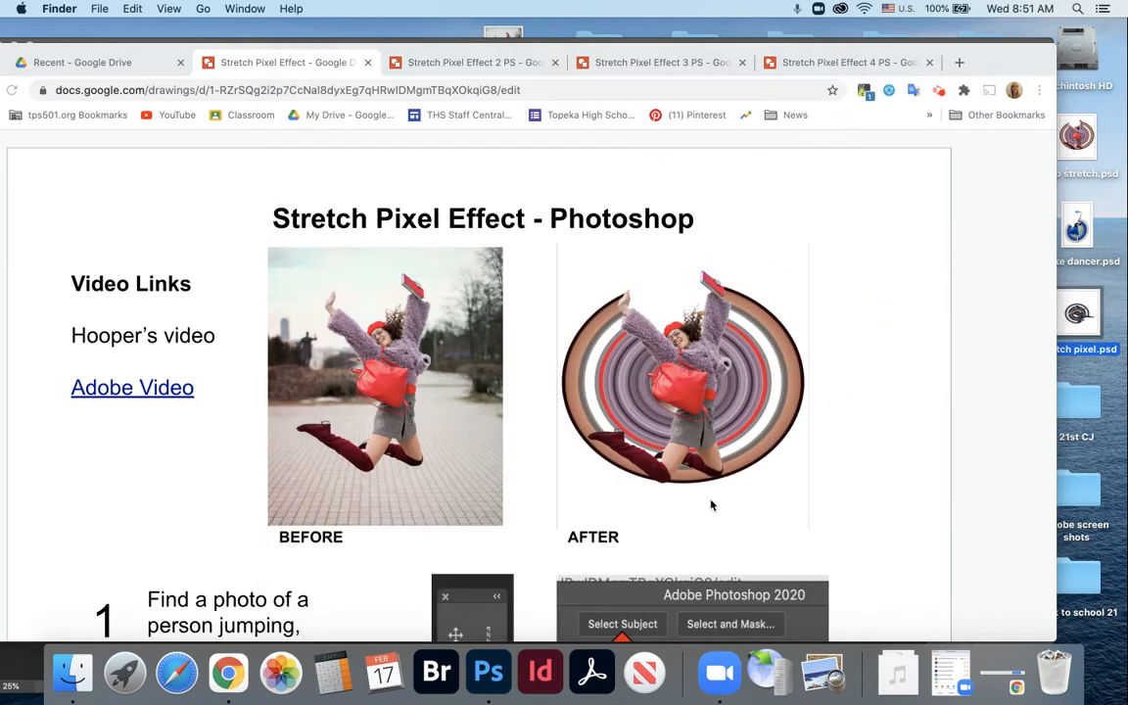
Switch to Photoshop, collapse the History panel and place the Layers panel beside the jumping-woman photo.
left_click(488, 672)
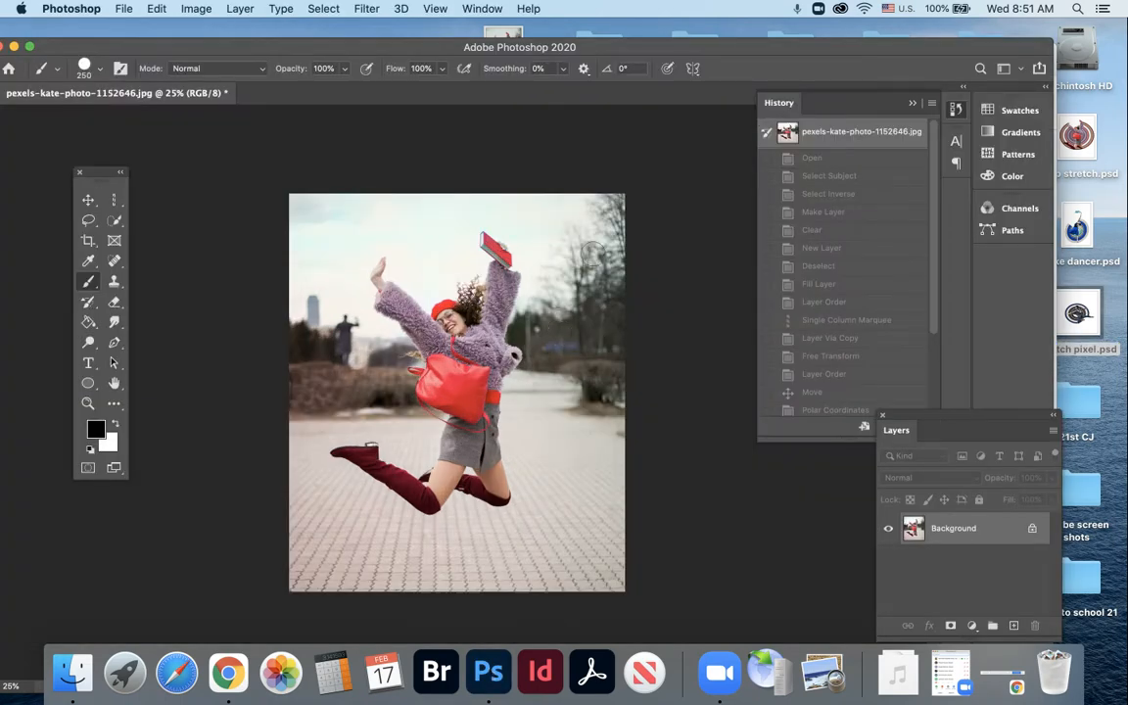
left_click(914, 101)
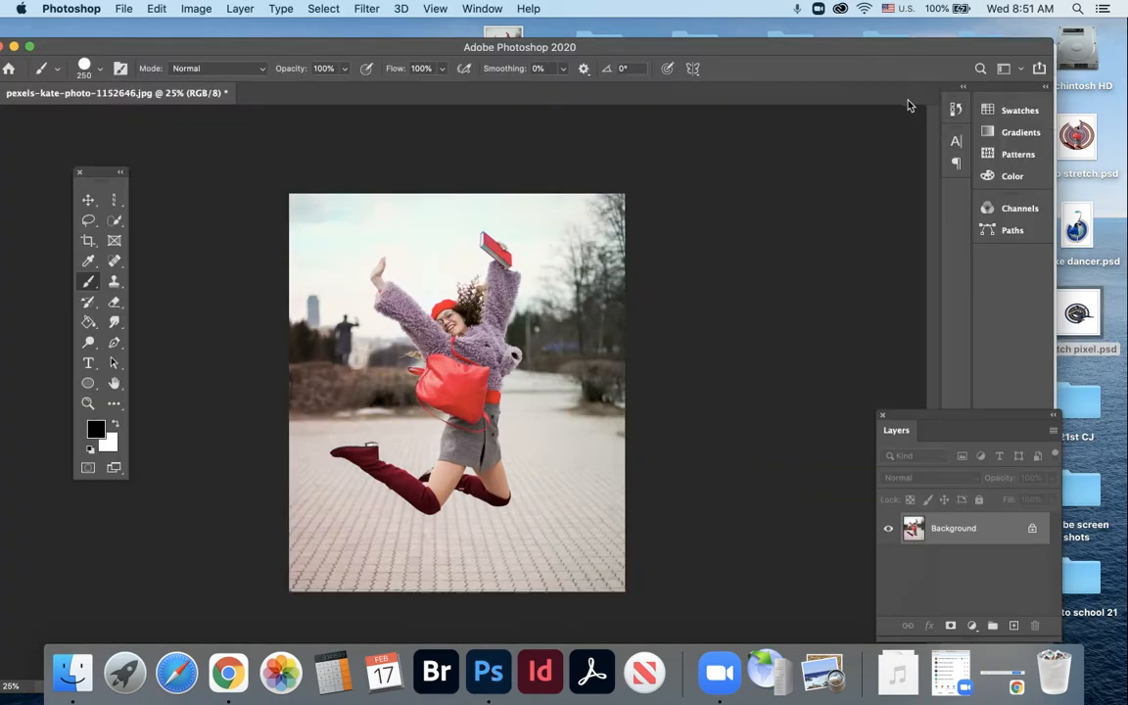
left_click_drag(955, 416, 792, 252)
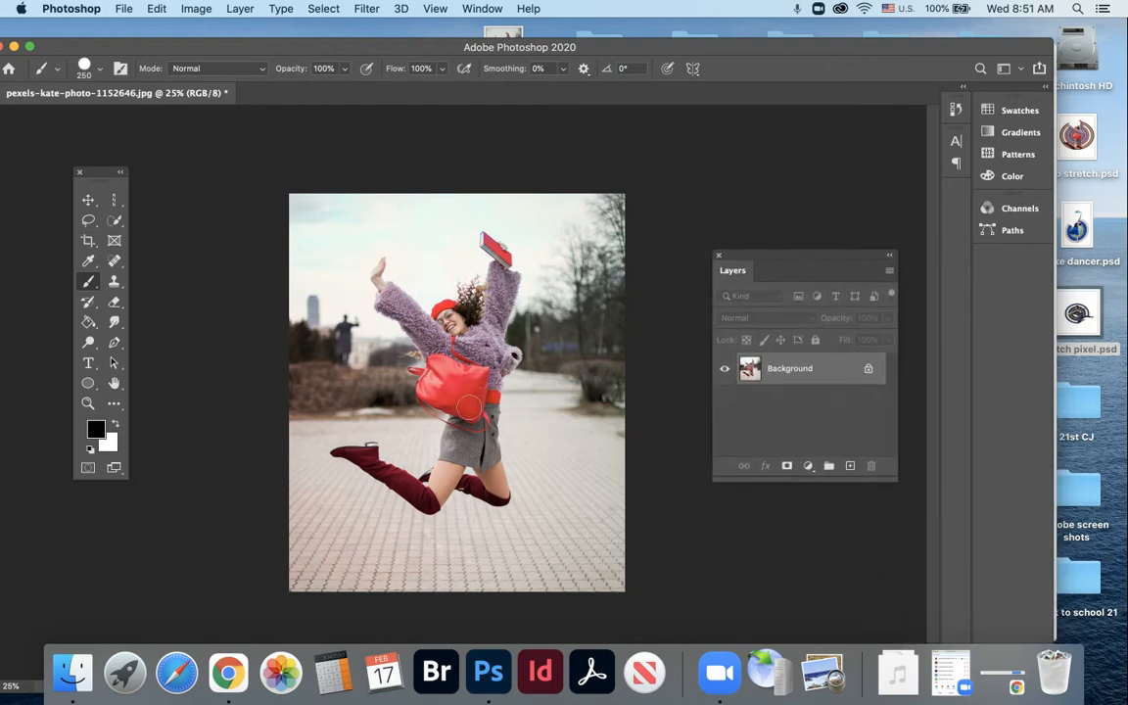
Select the jumping woman automatically with the Quick Selection tool's Select Subject.
left_click(116, 222)
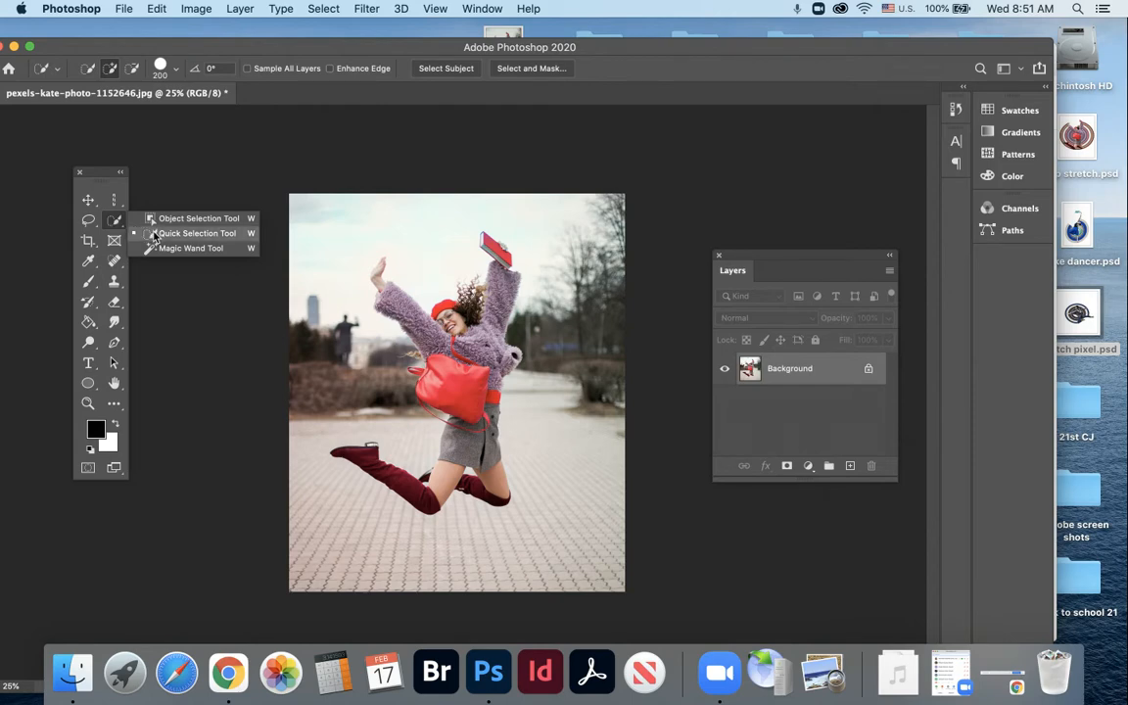
left_click(154, 234)
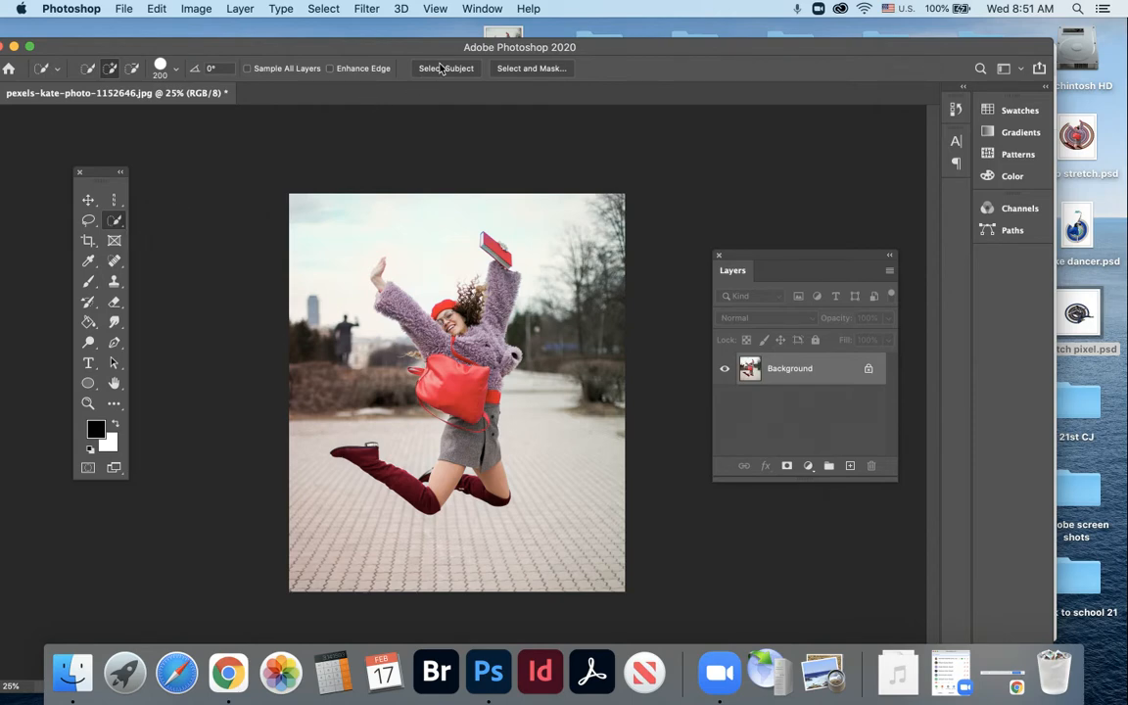
left_click(443, 71)
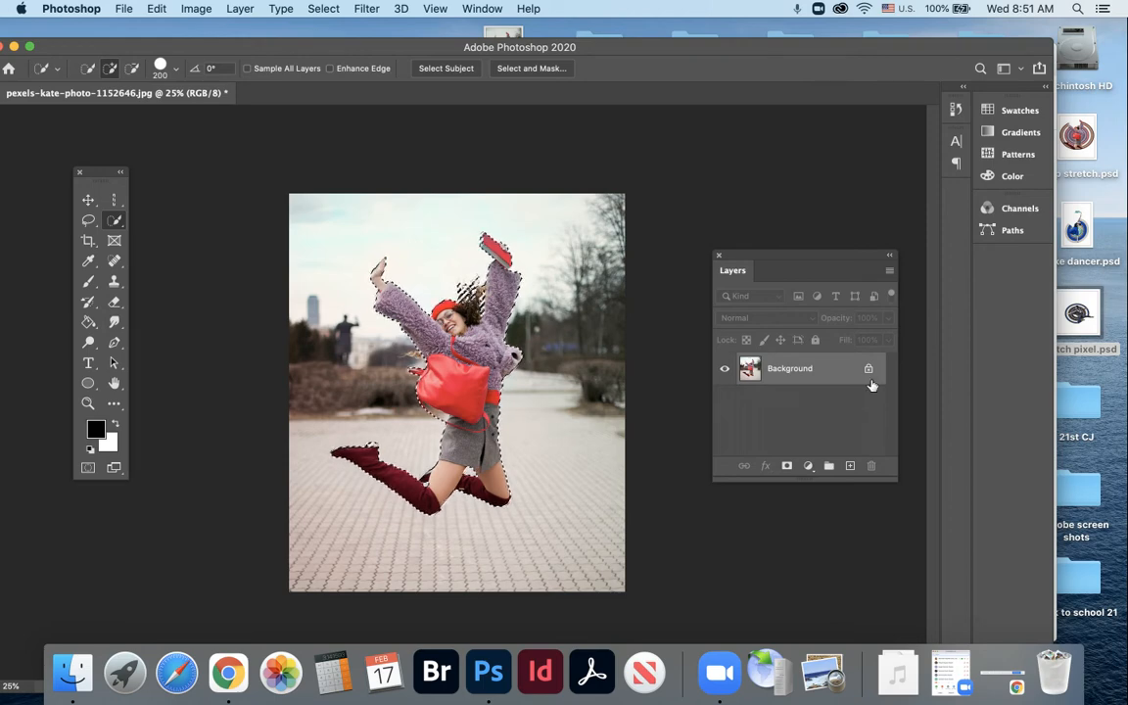
Unlock the Background layer, delete everything outside the woman by inverting the selection, and deselect.
left_click(869, 373)
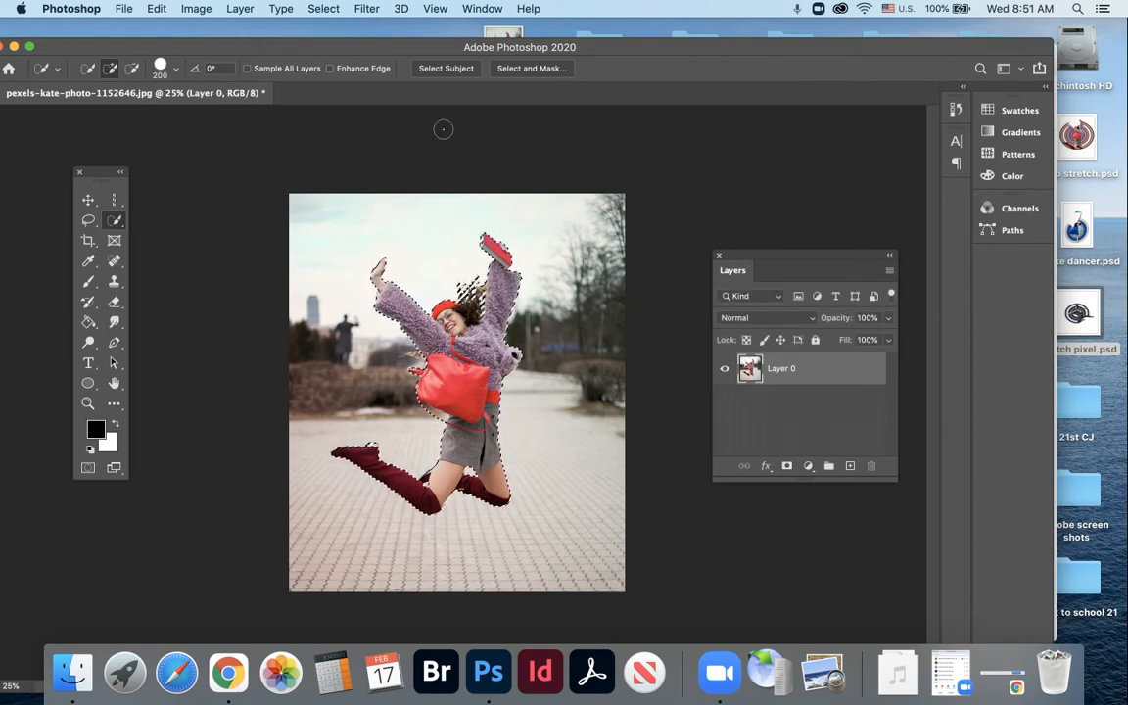
left_click(338, 10)
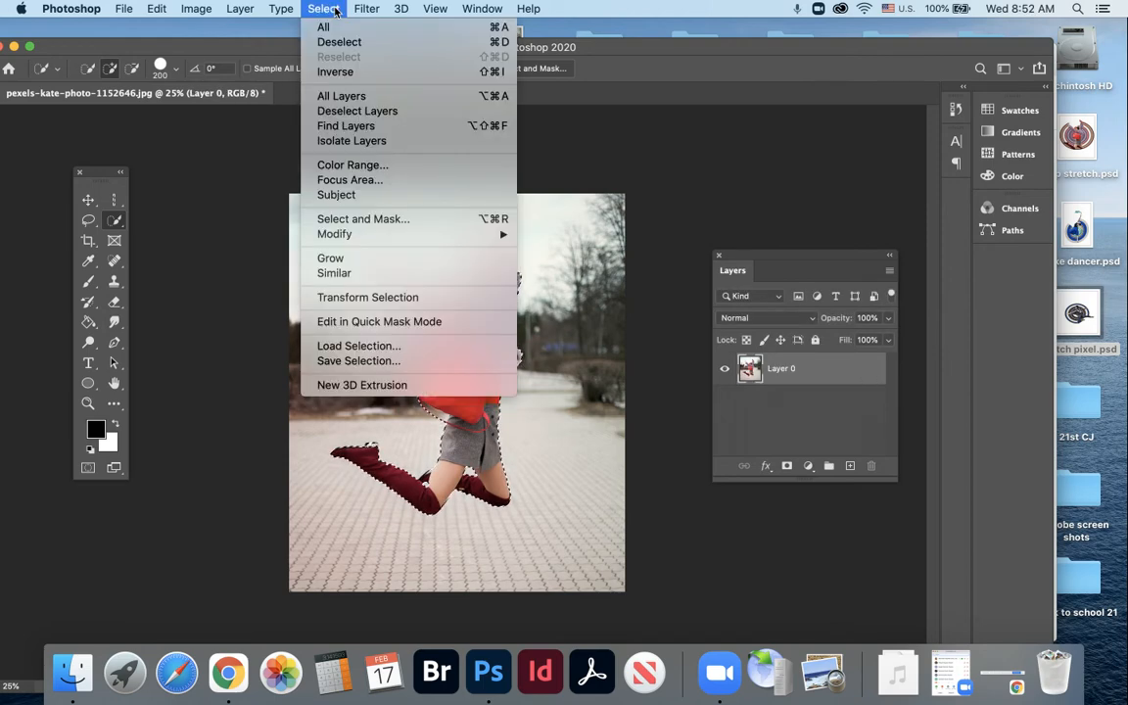
left_click(338, 73)
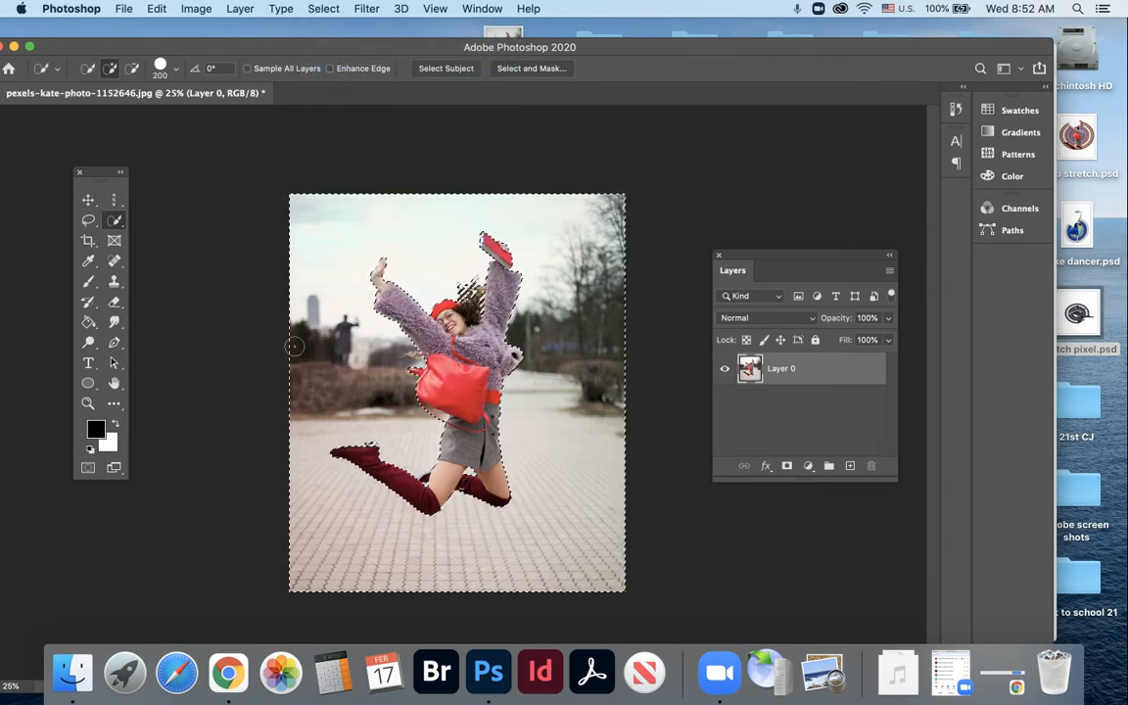
key("Delete")
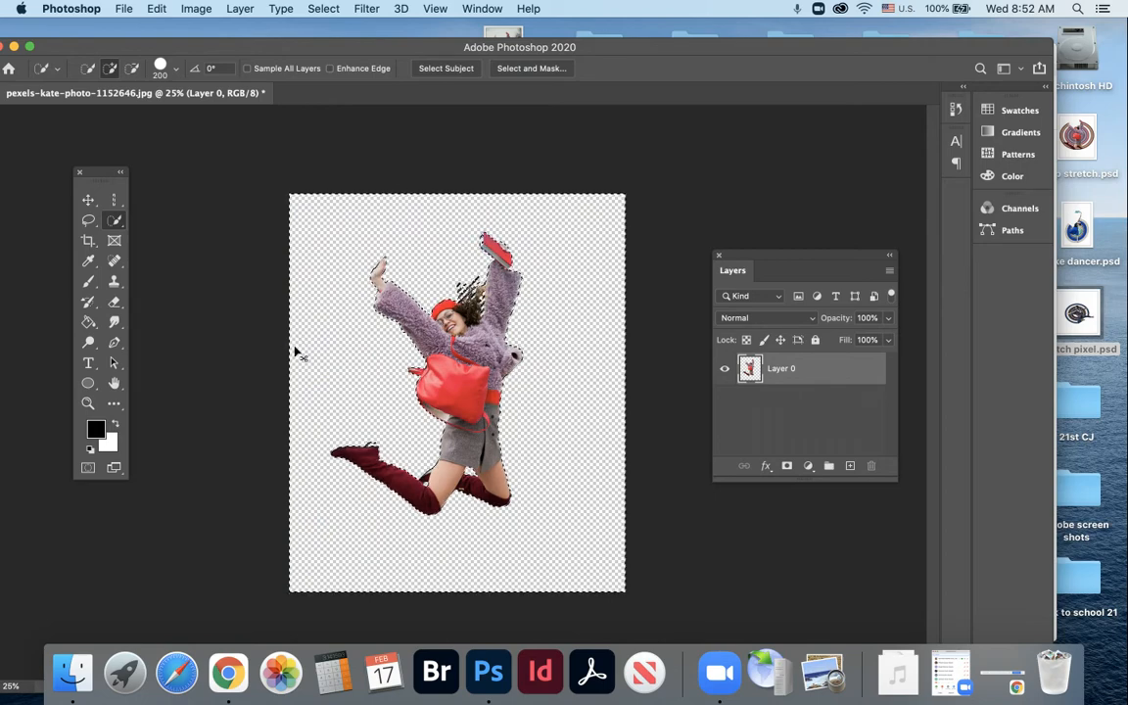
key("super+d")
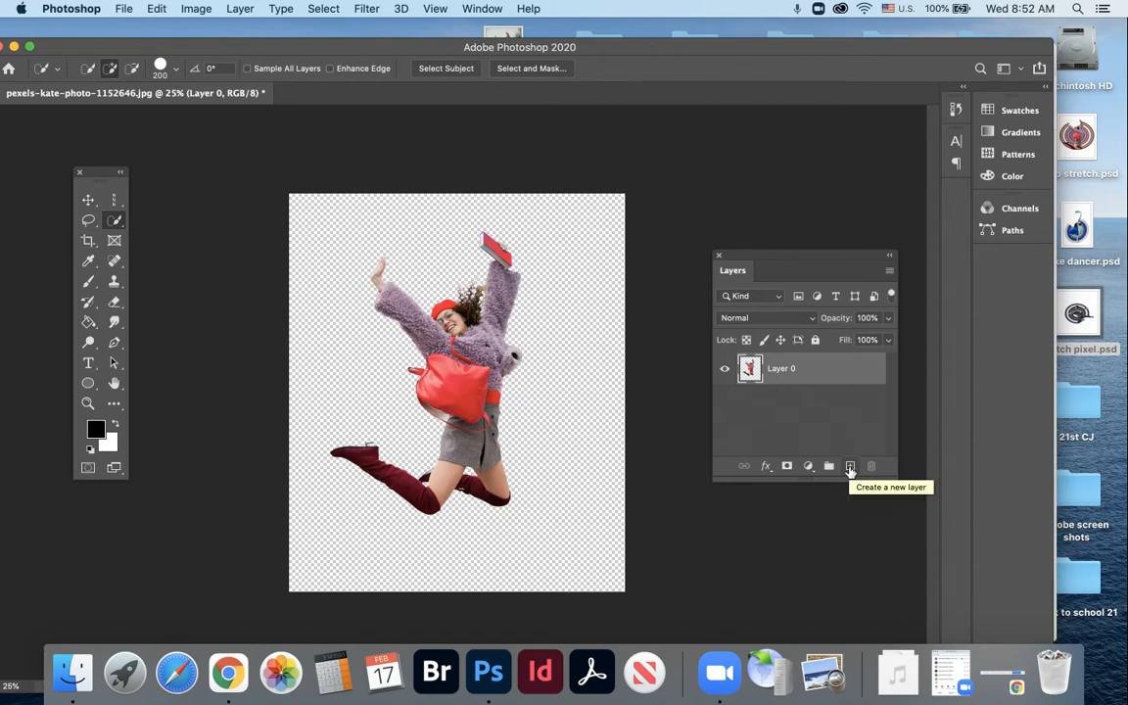
Add a new layer and fill it with white, trying a black fill in between.
left_click(850, 467)
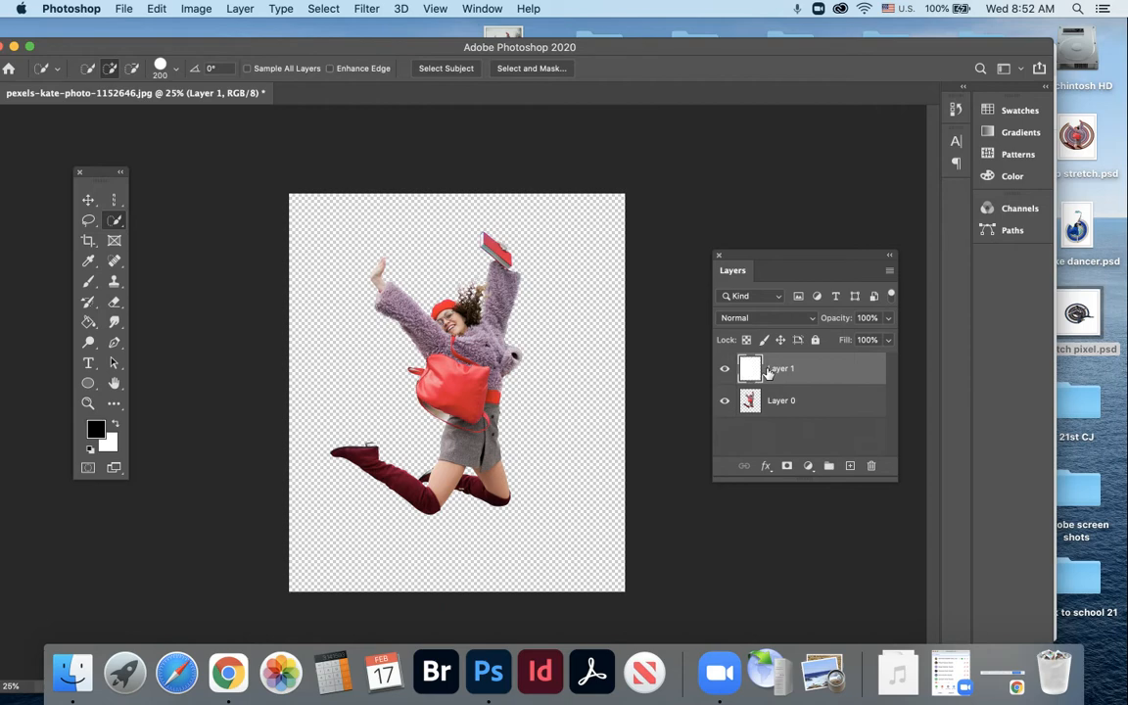
key("super+BackSpace")
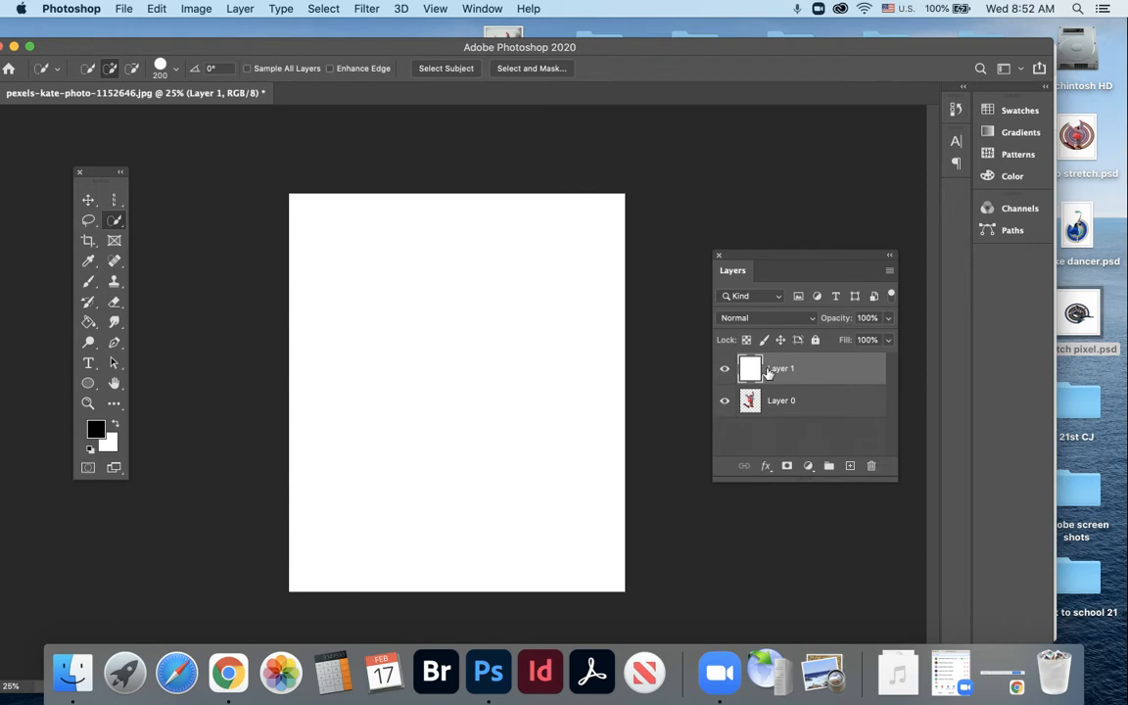
key("alt+BackSpace")
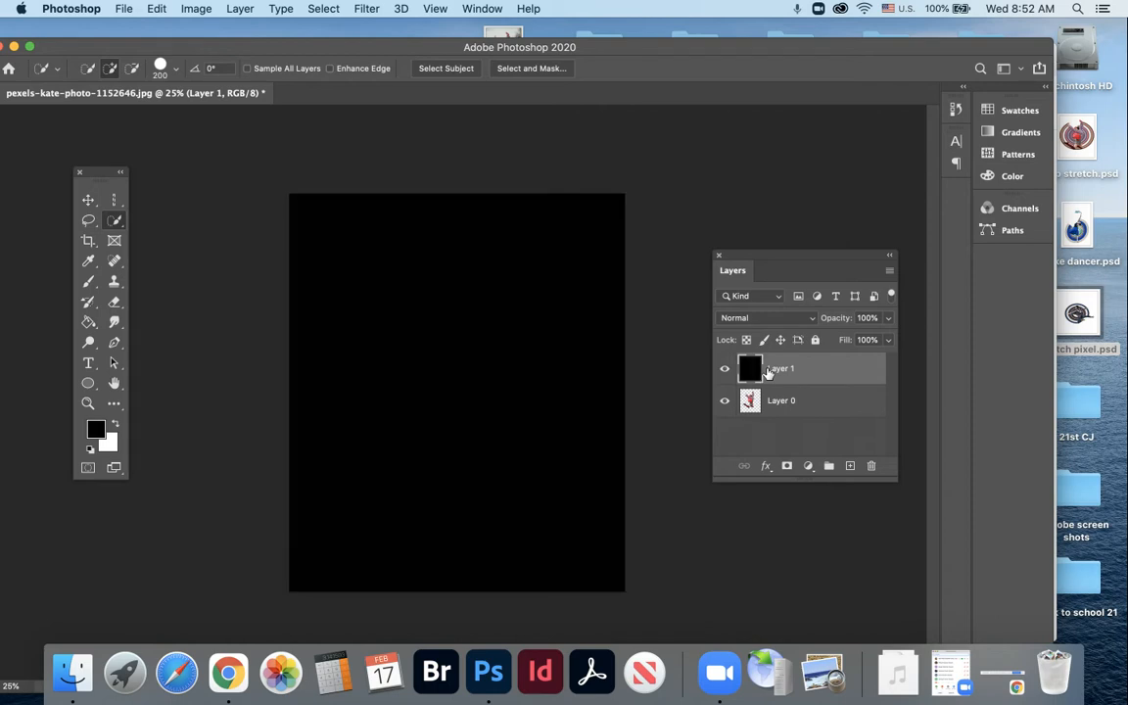
key("super+BackSpace")
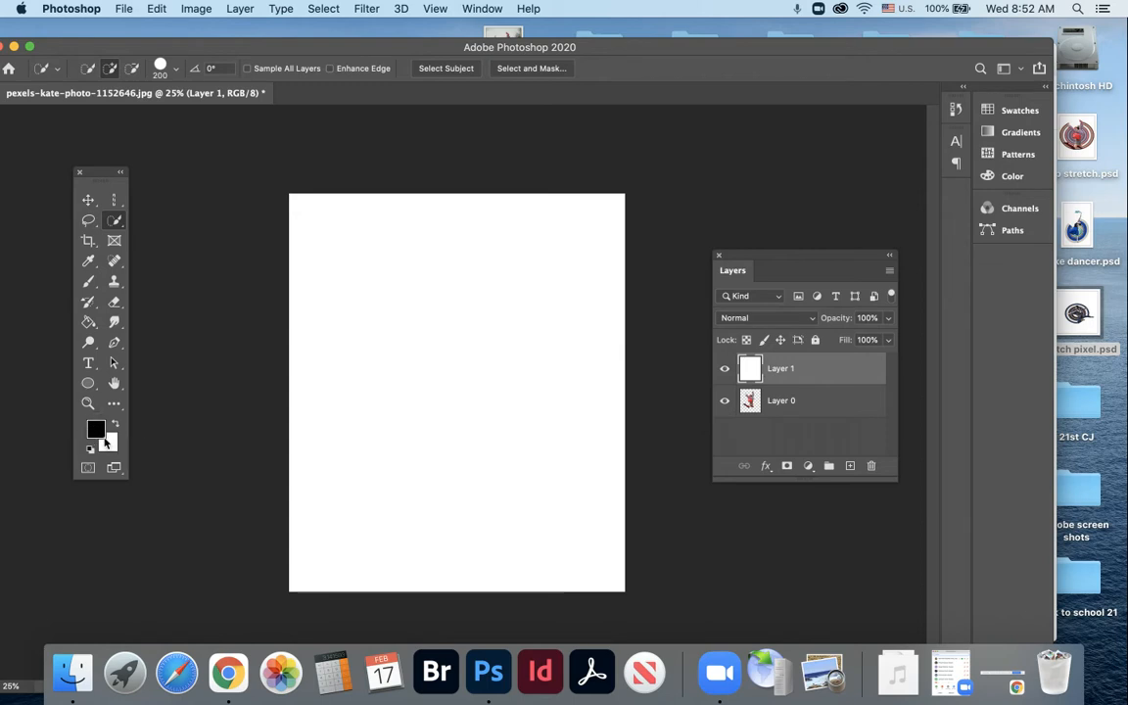
Swap the colours to make white the foreground and activate the Paint Bucket tool after briefly choosing the Gradient tool.
left_click(87, 322)
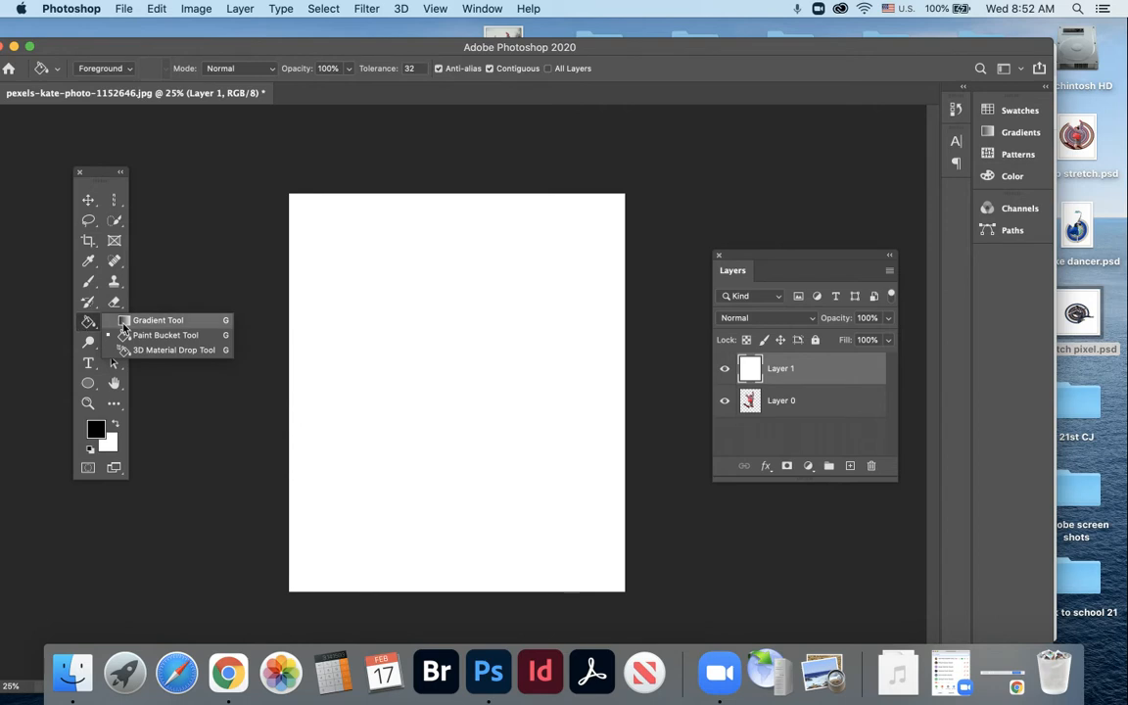
left_click(123, 322)
left_click(115, 425)
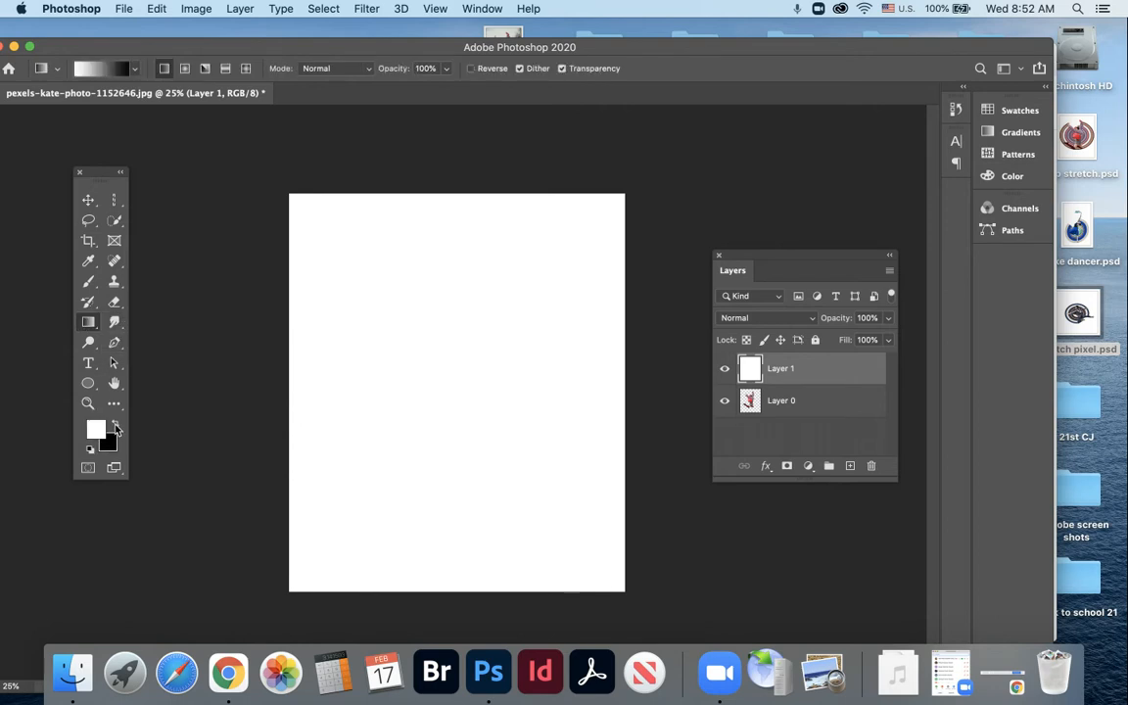
left_click(88, 324)
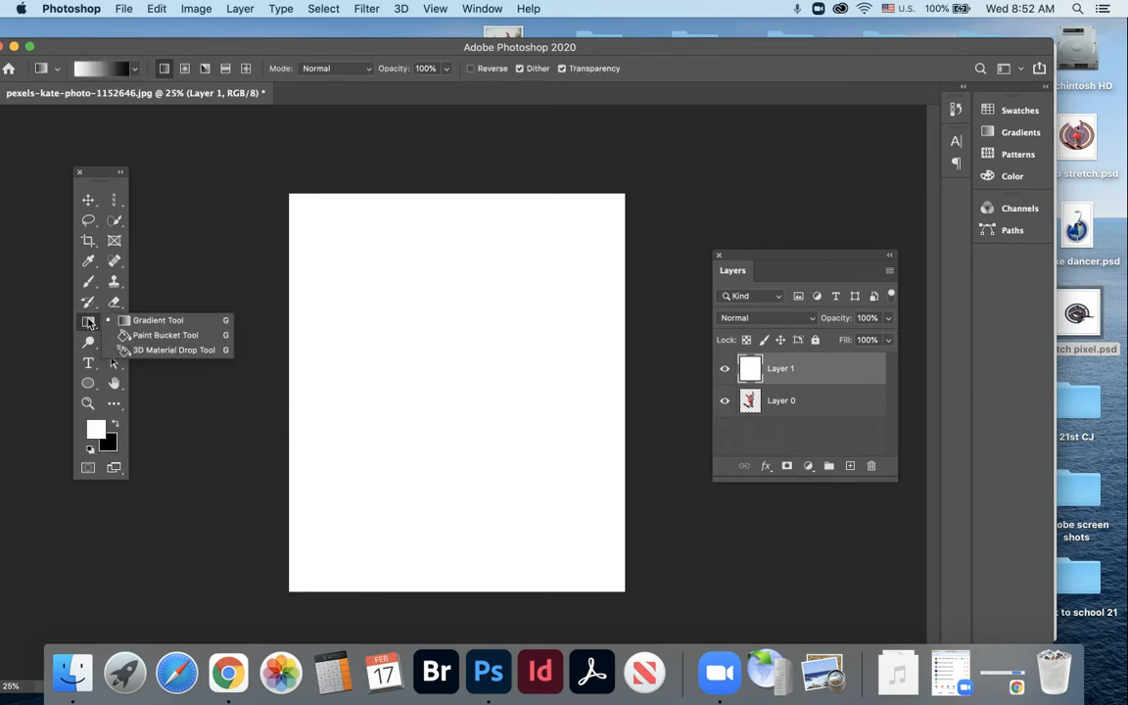
left_click(120, 334)
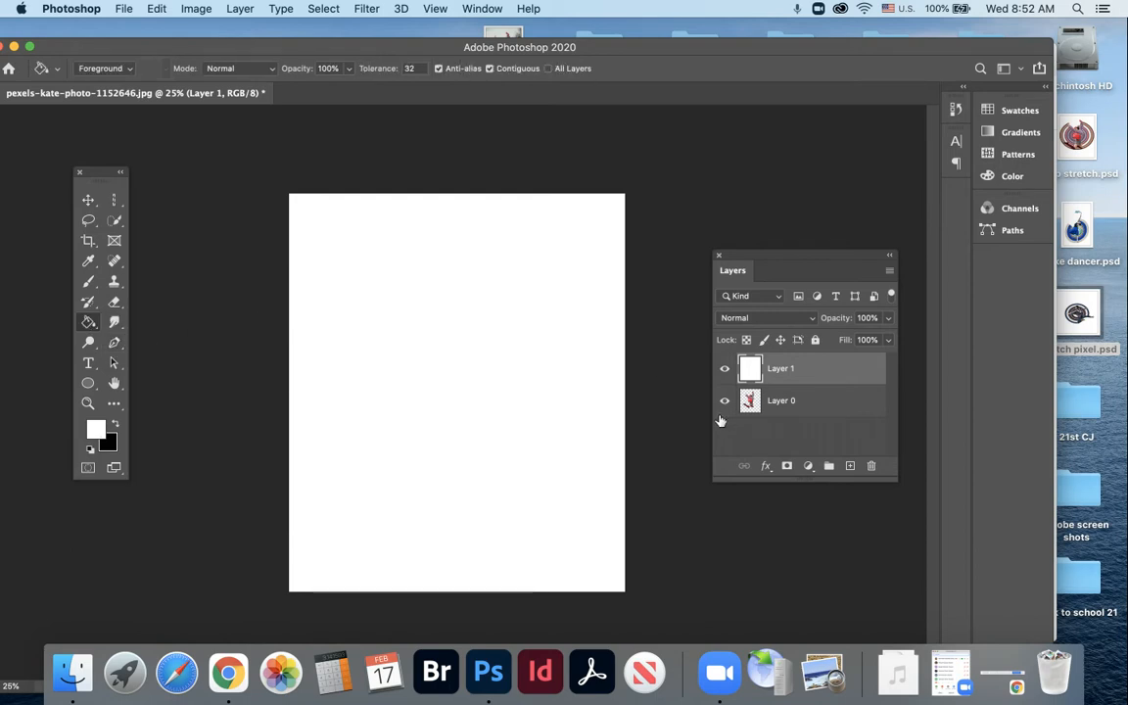
Move the white Layer 1 below the woman's cut-out and make Layer 0 the active layer.
left_click_drag(750, 368, 782, 433)
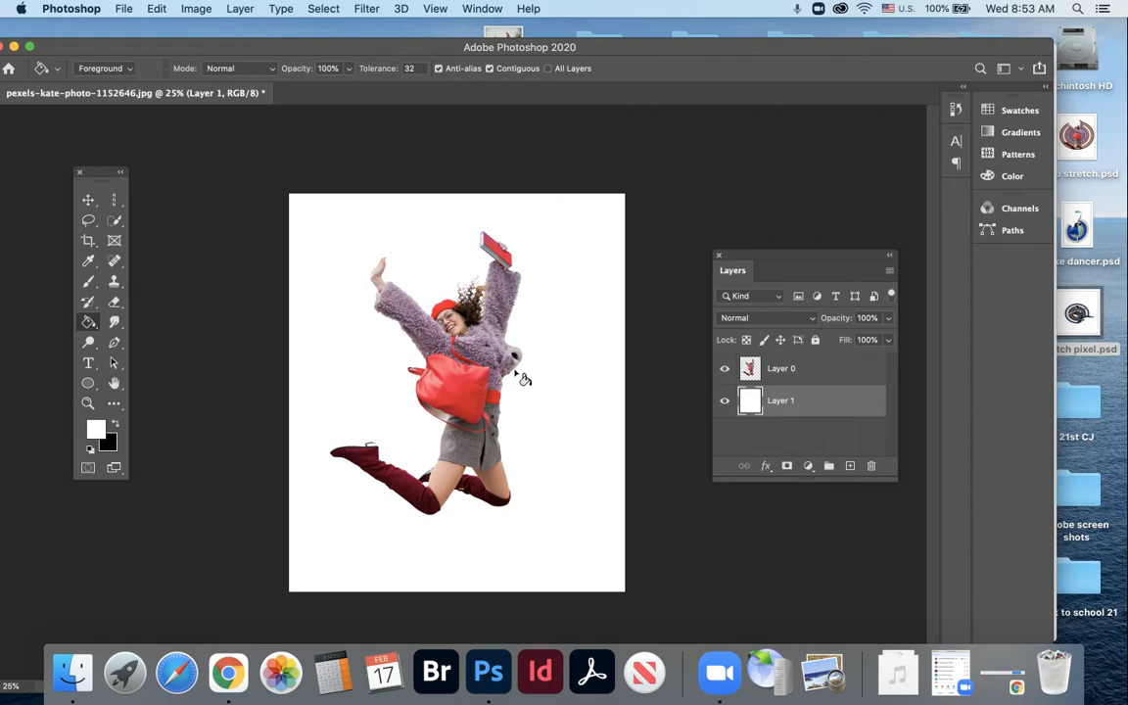
left_click(750, 370)
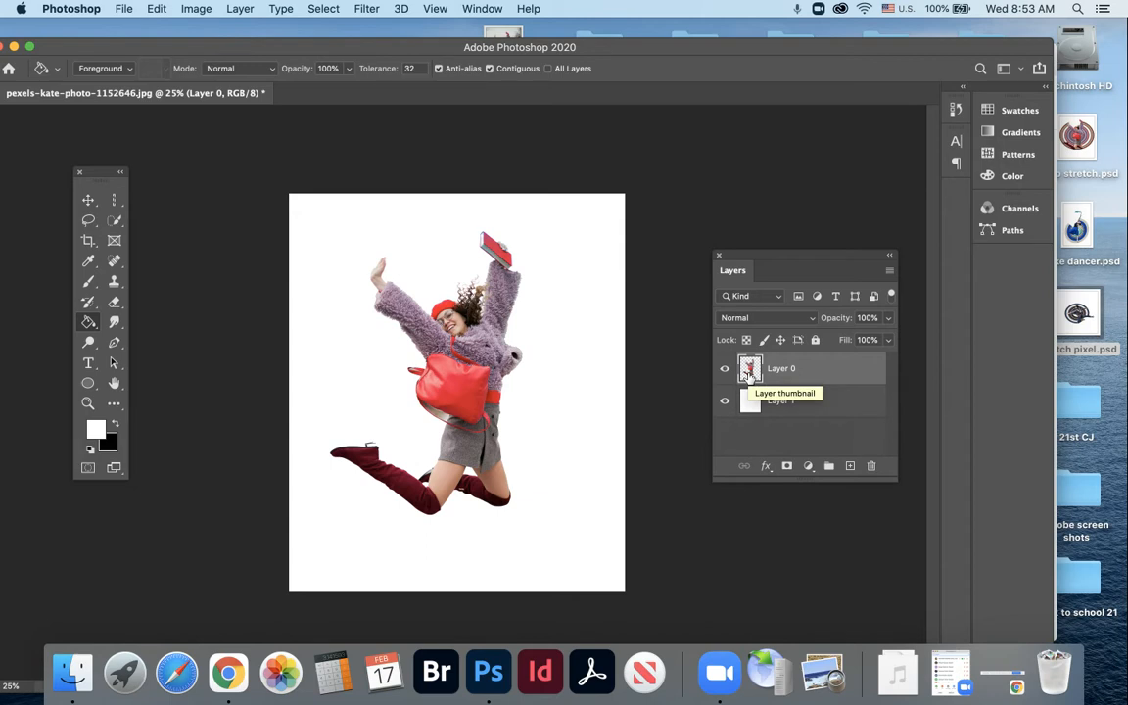
Select a one-pixel column through the woman's book, bag edge and skirt, and copy it to a new layer.
left_click(115, 200)
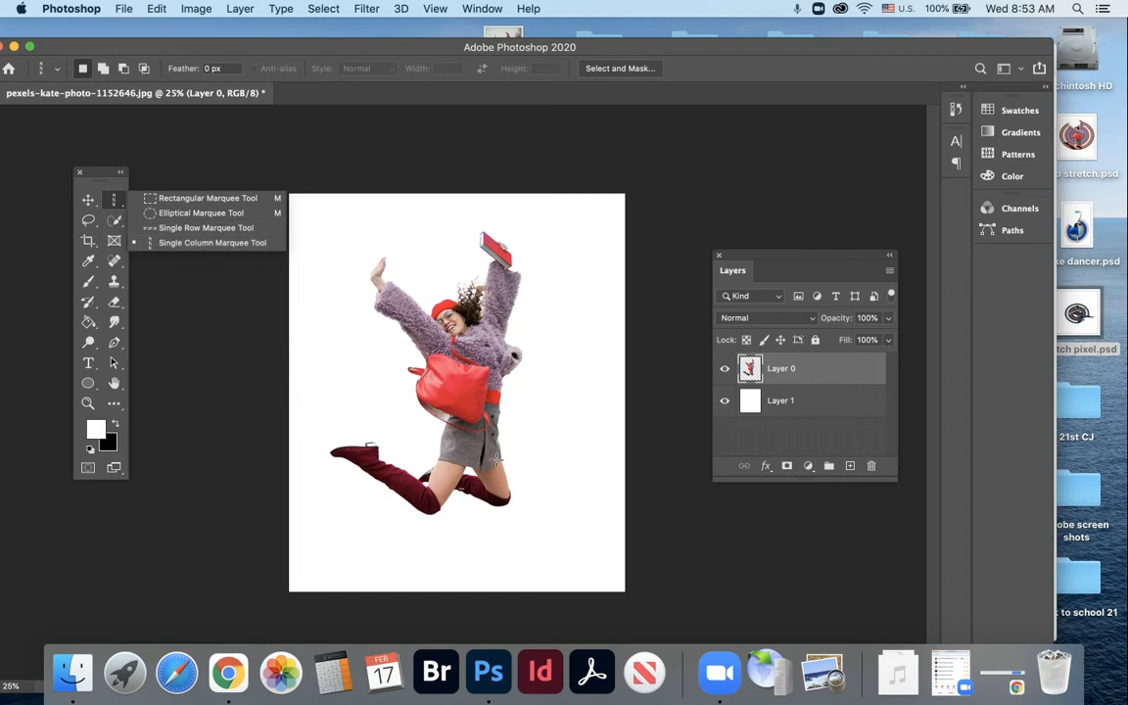
left_click(219, 246)
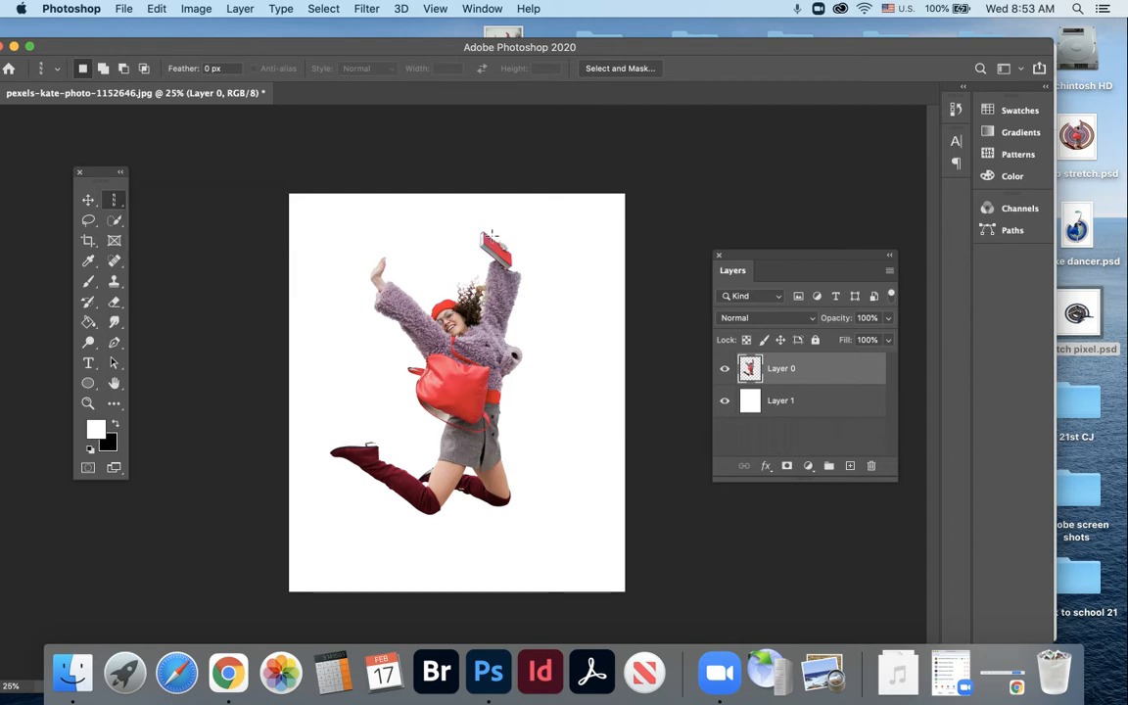
left_click(495, 223)
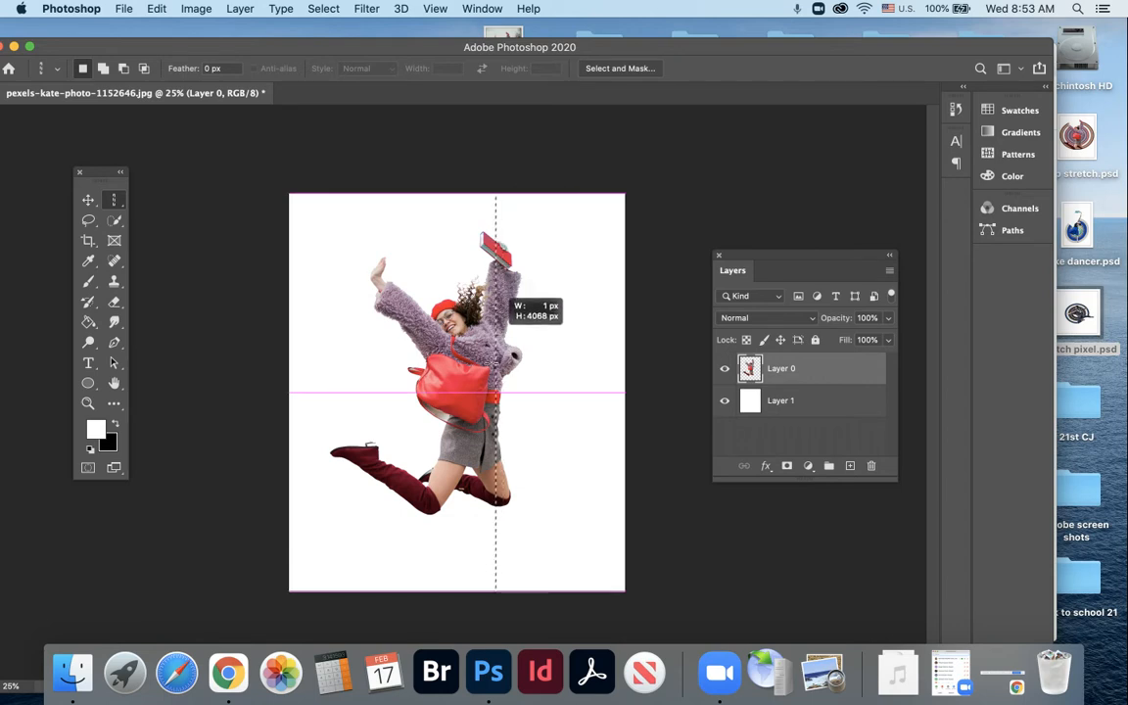
left_click_drag(496, 335, 492, 363)
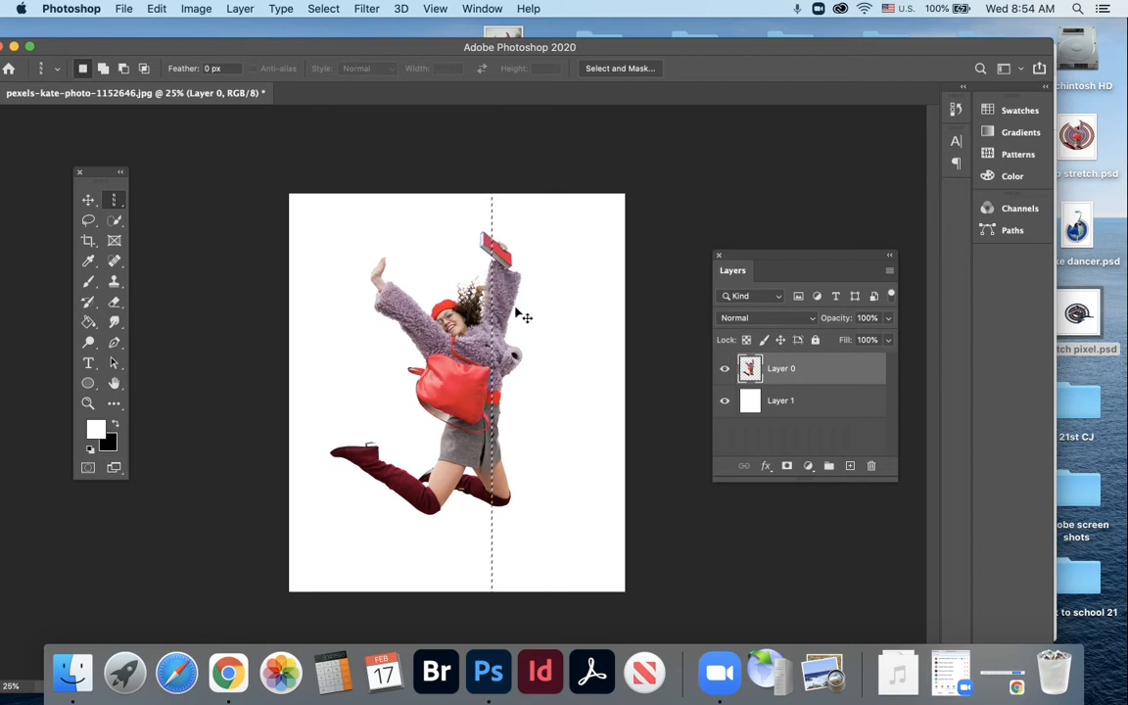
key("super+j")
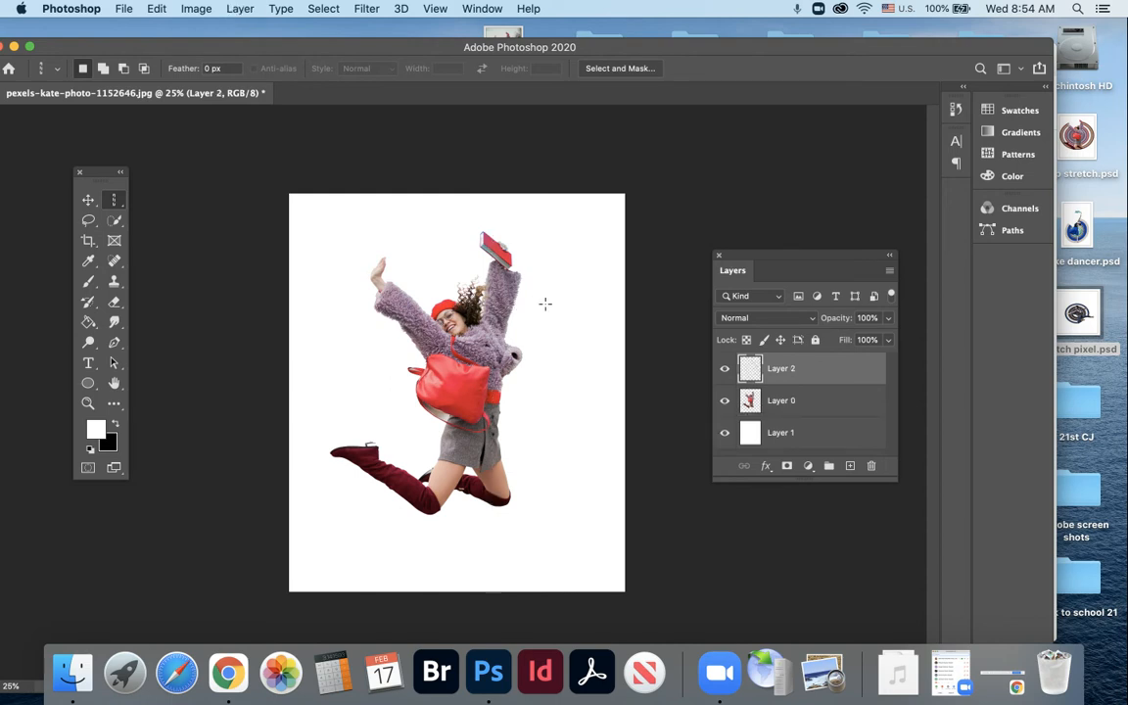
Hide the woman's Layer 0 and stretch the one-pixel colour column on Layer 2 horizontally until it covers the full canvas width.
left_click(725, 402)
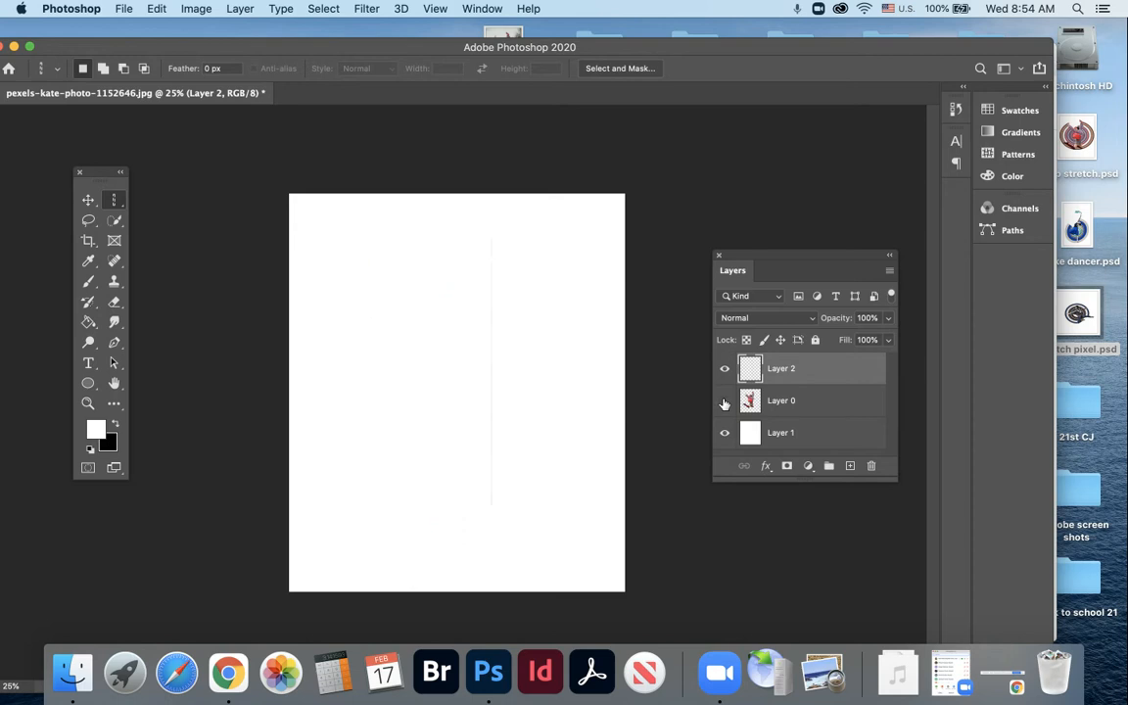
key("super+equal")
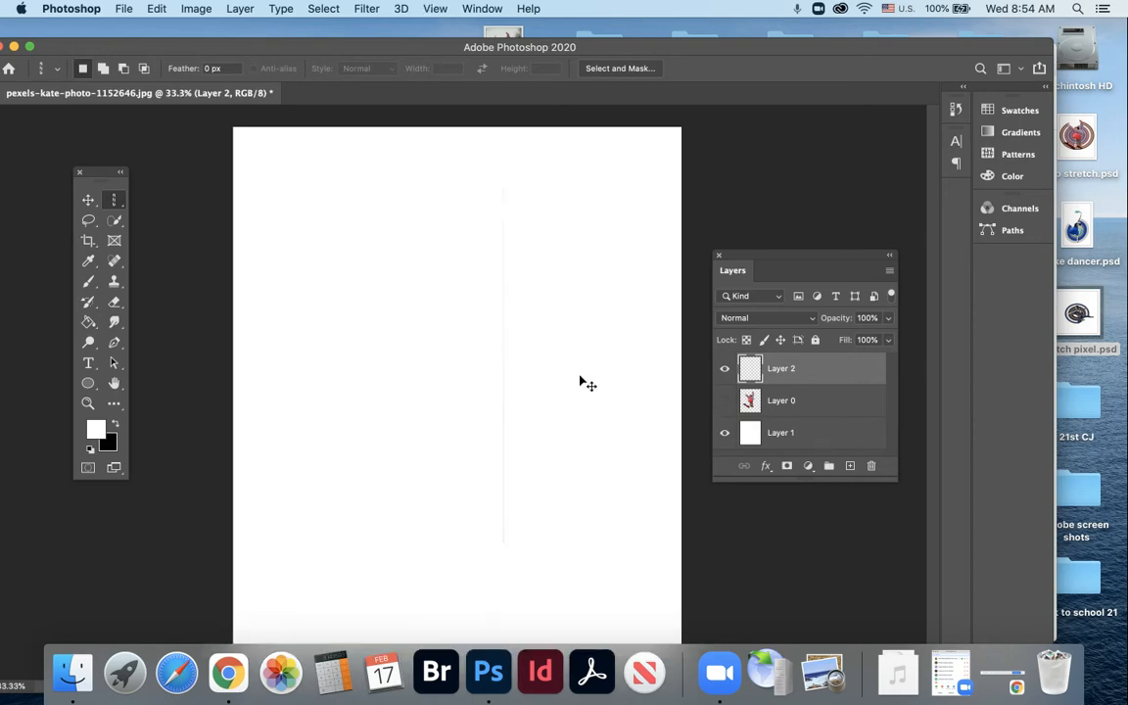
key("super+equal")
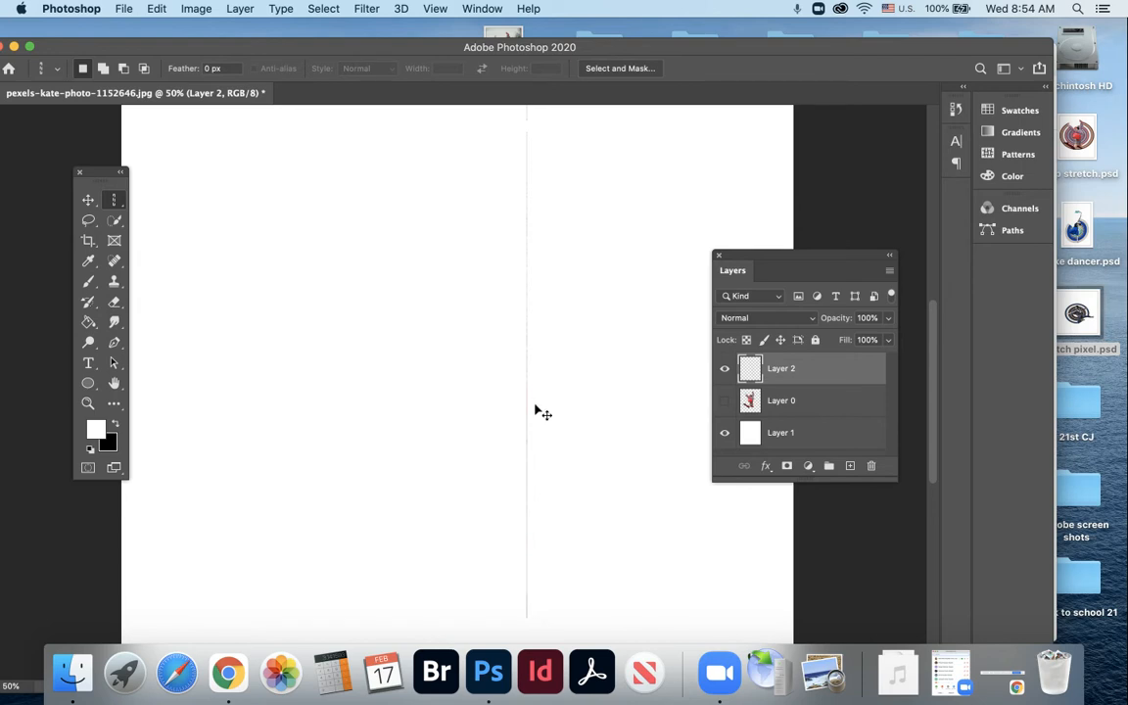
key("super+t")
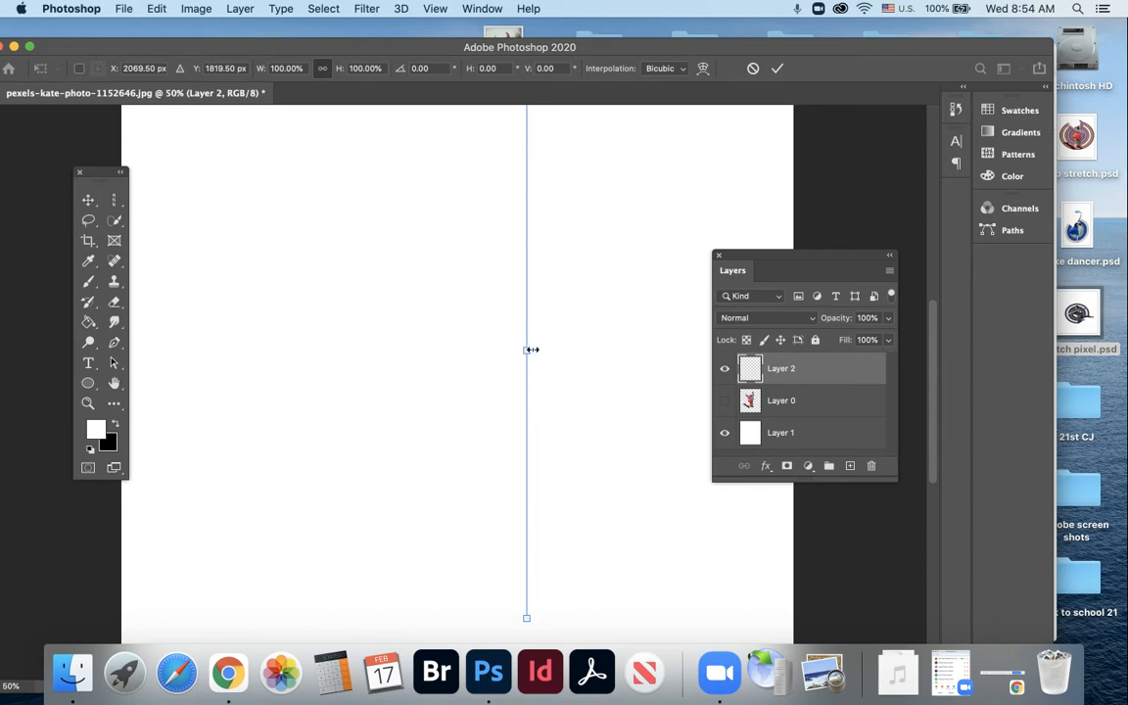
left_click_drag(530, 350, 774, 346)
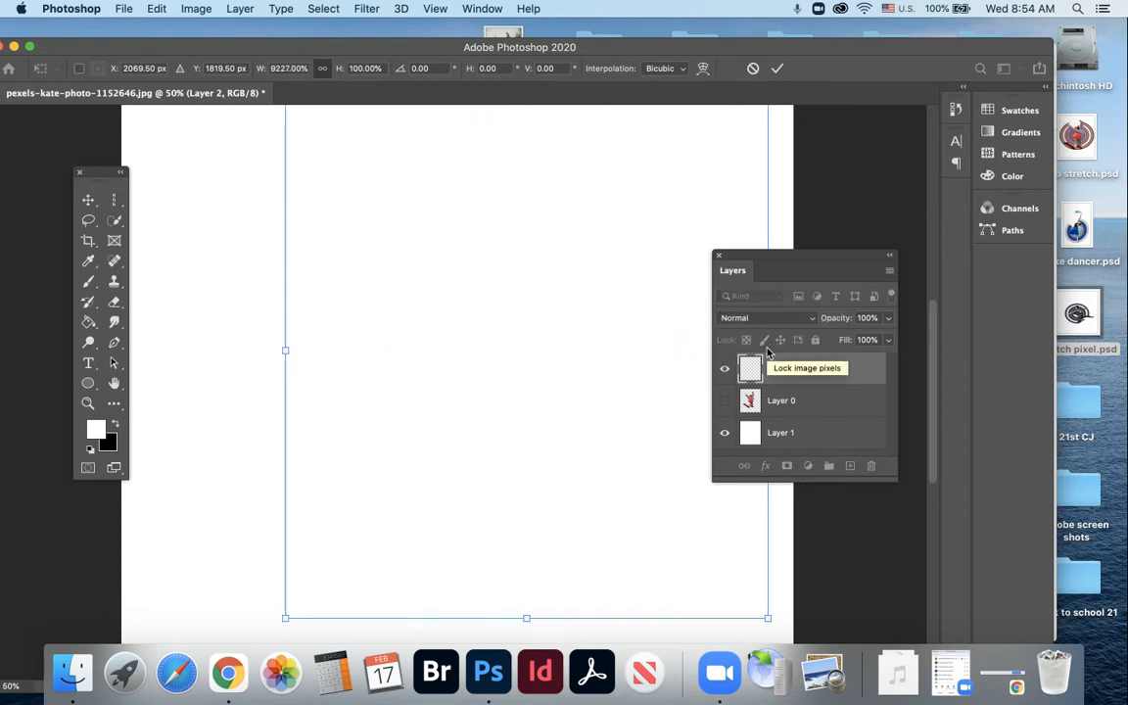
left_click_drag(291, 355, 132, 372)
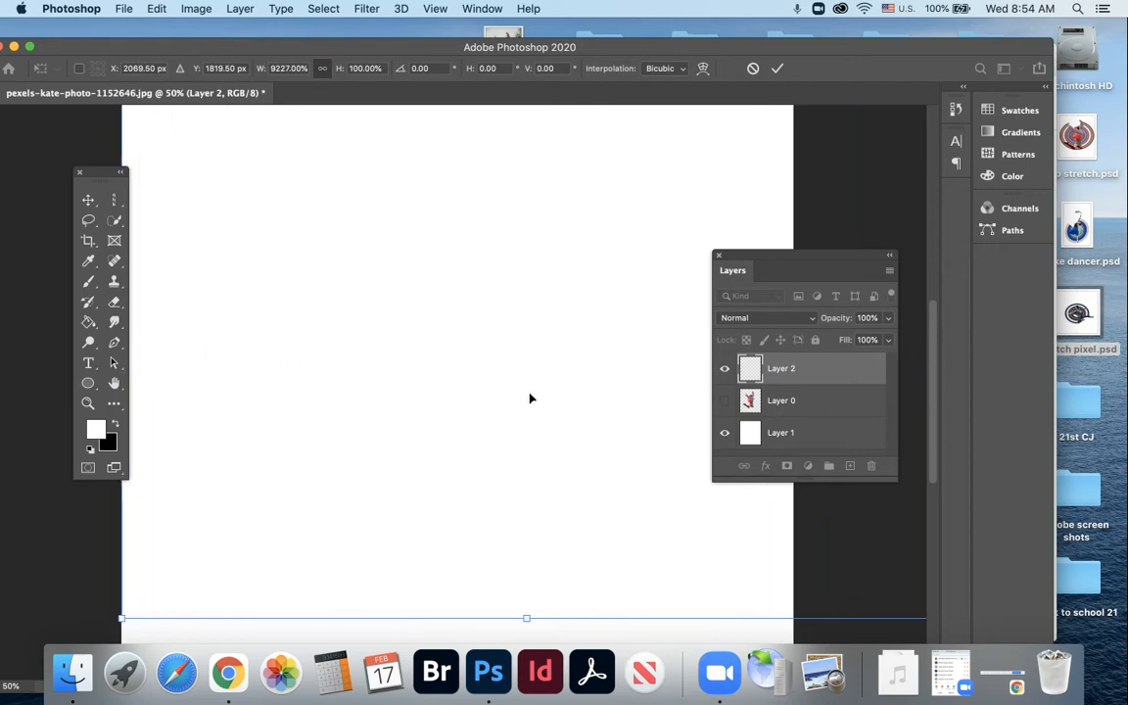
left_click(776, 71)
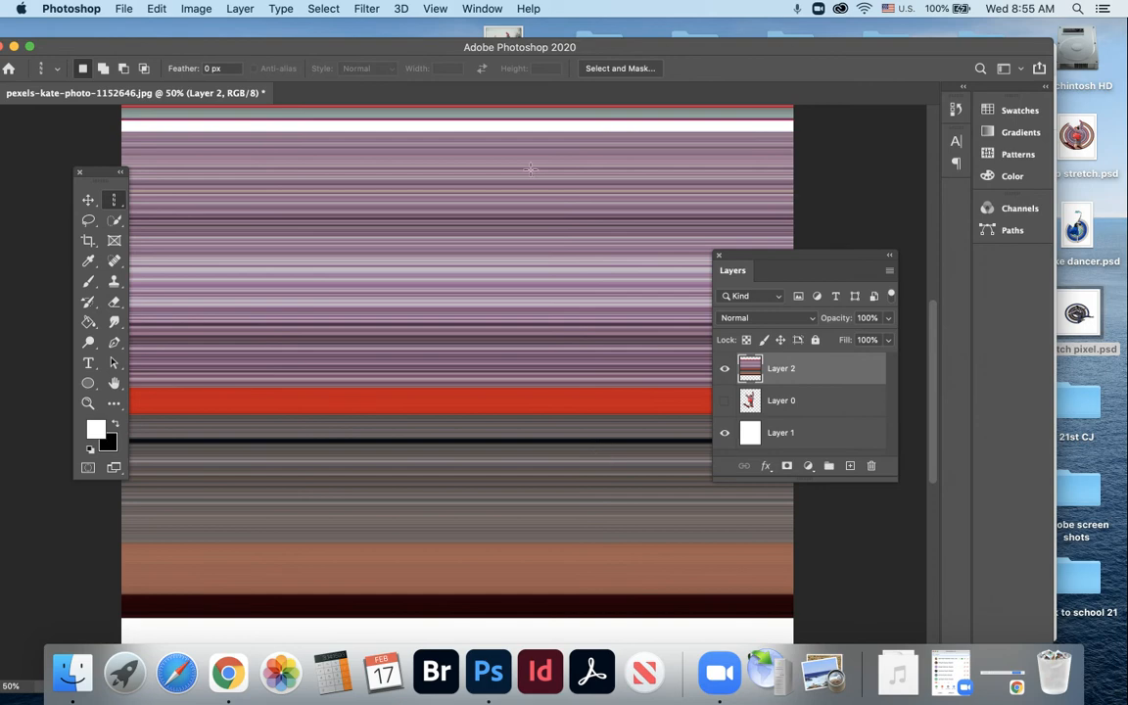
left_click_drag(829, 262, 940, 276)
key("super+minus")
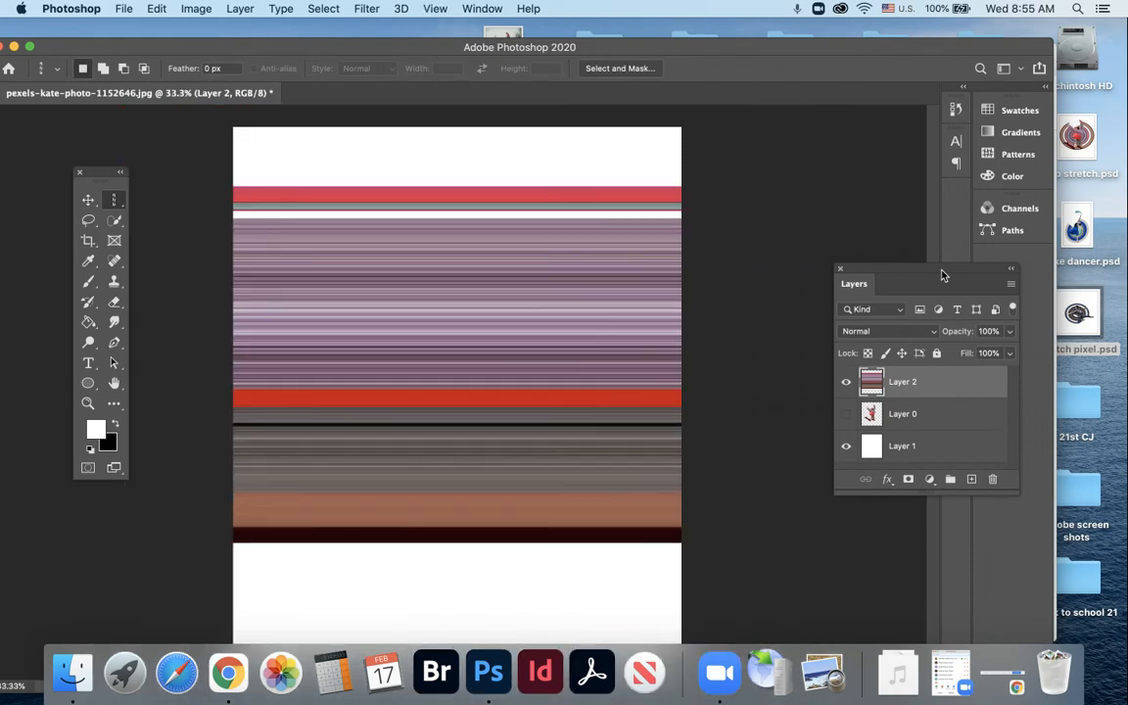
key("super+t")
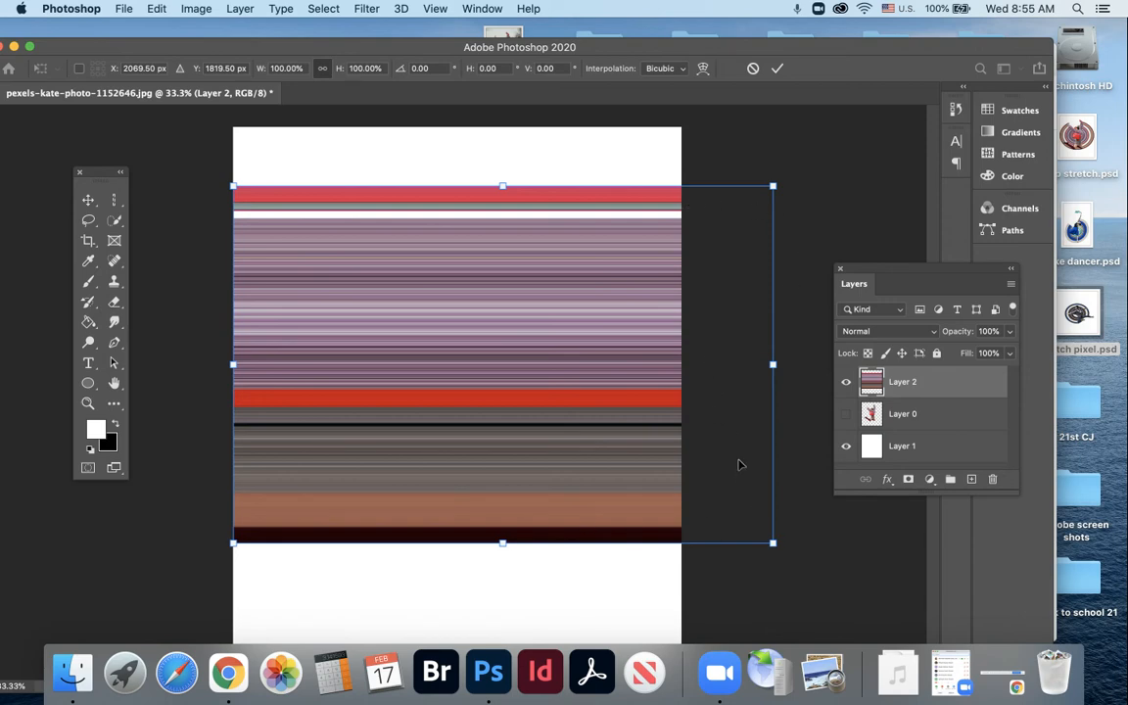
left_click(776, 68)
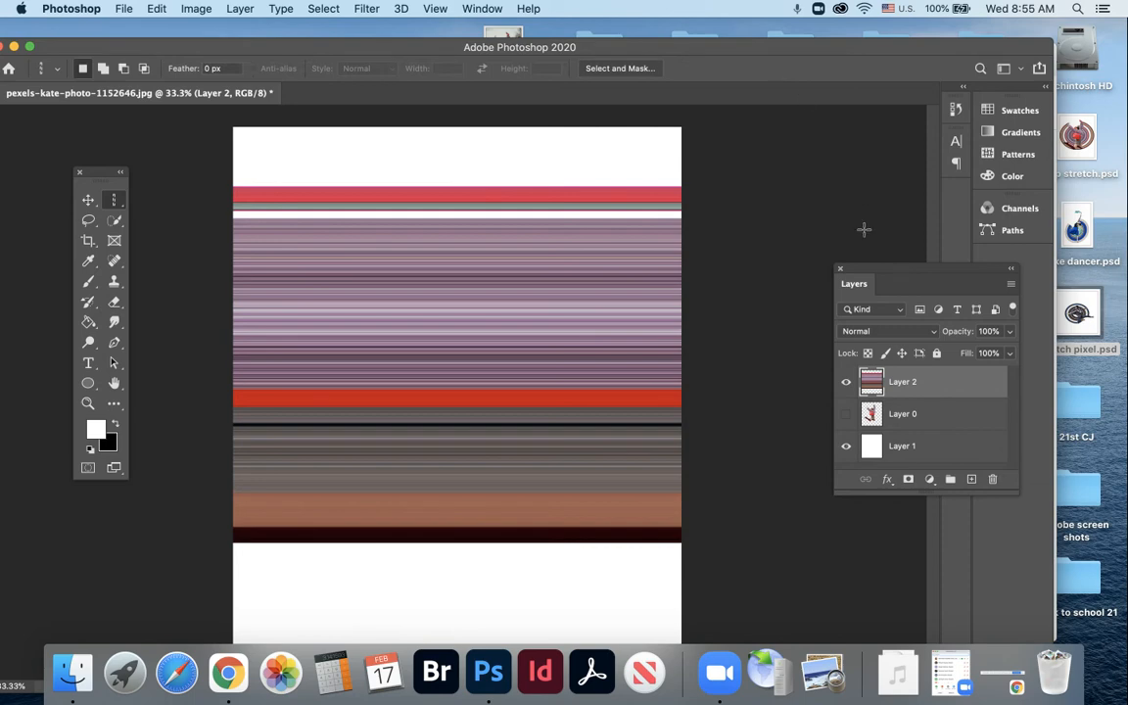
Place the striped Layer 2 beneath the woman's Layer 0 with both visible, and shift the stripes slightly down.
left_click_drag(908, 385, 909, 433)
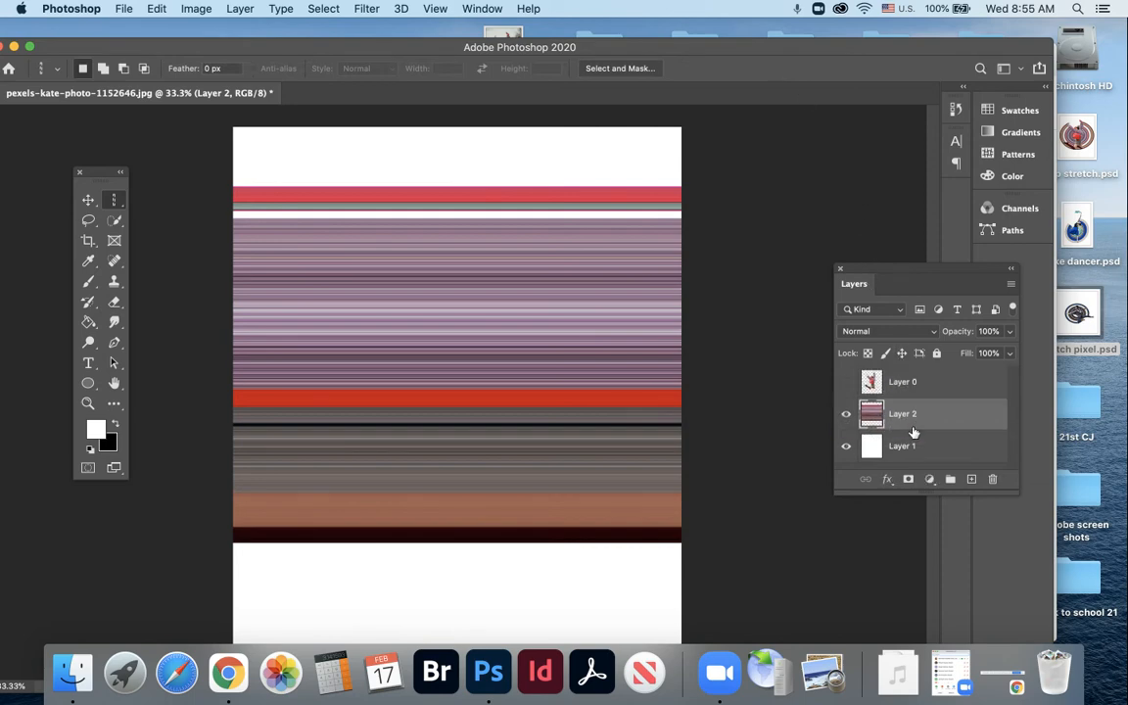
left_click(847, 382)
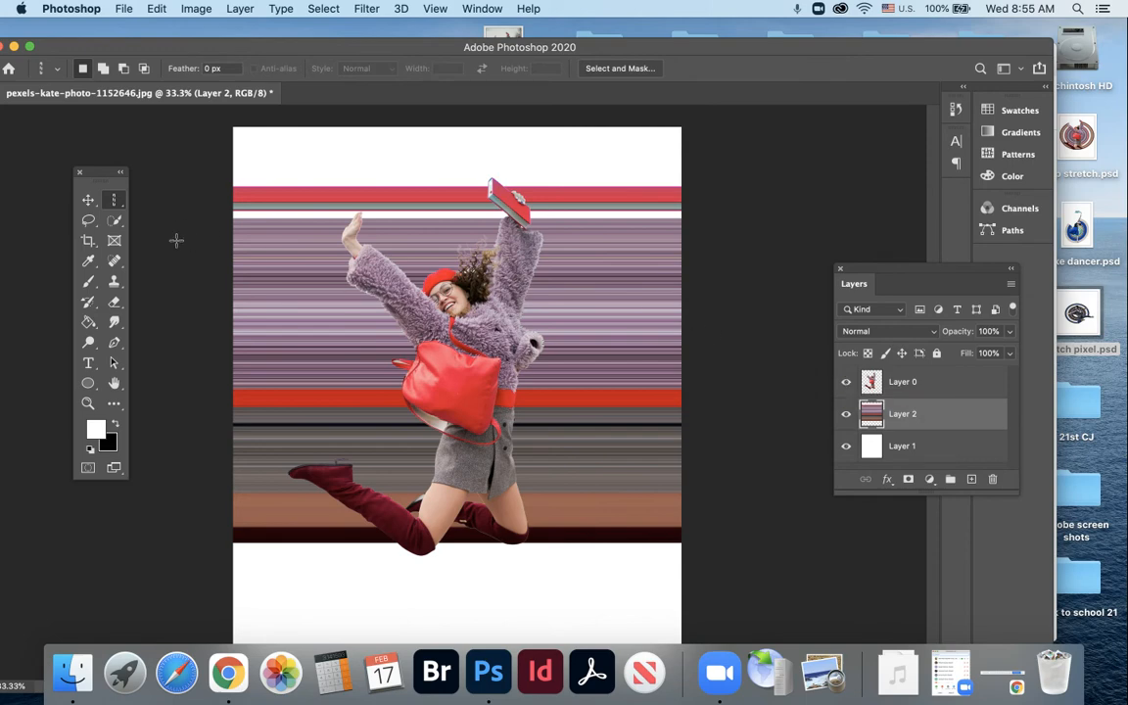
left_click(89, 200)
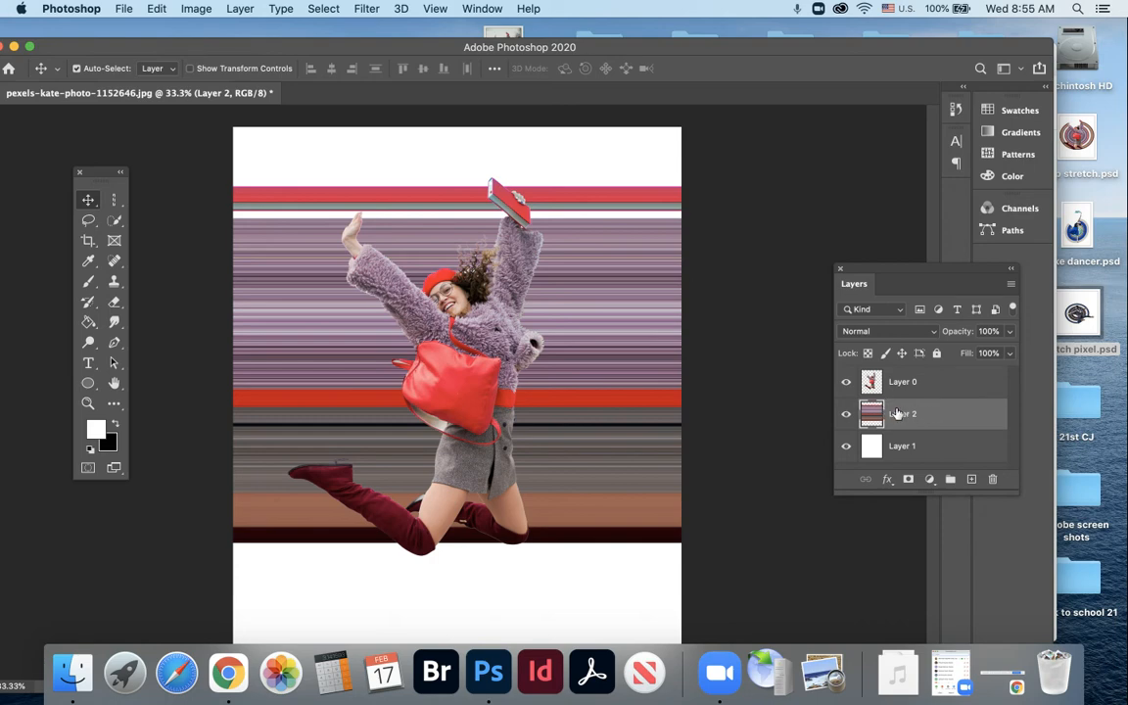
left_click_drag(591, 356, 586, 371)
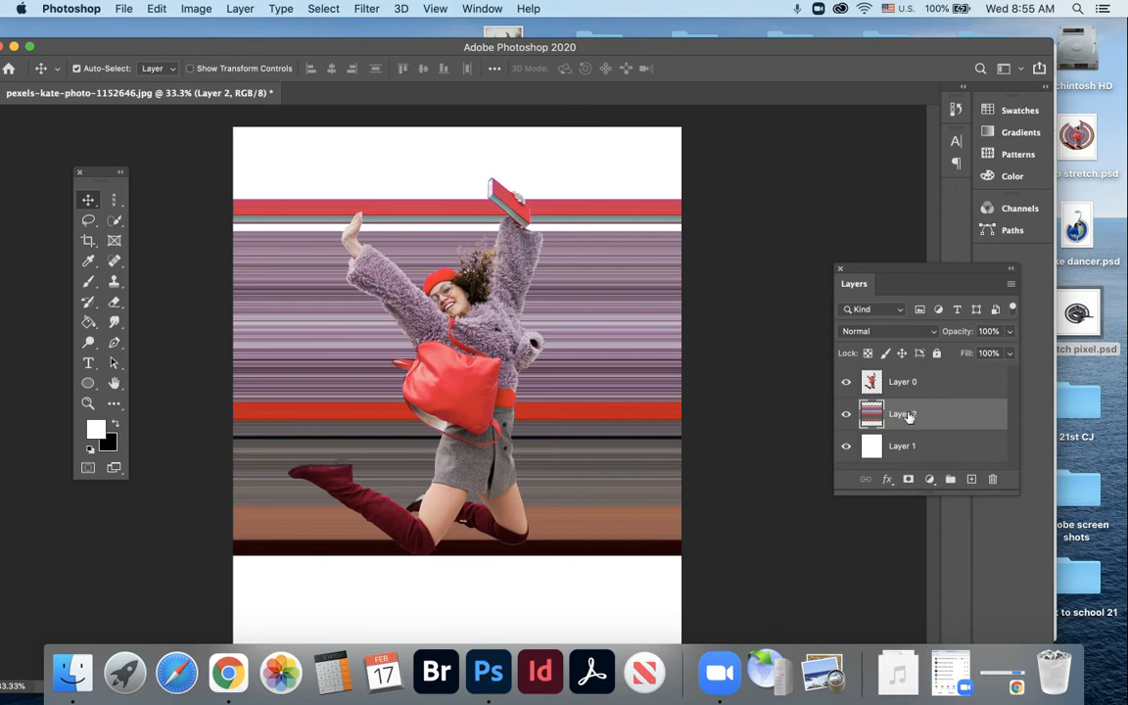
Apply the Polar Coordinates distort filter to the striped Layer 2 with Rectangular to Polar, checking the preview at 12.5%.
left_click(368, 8)
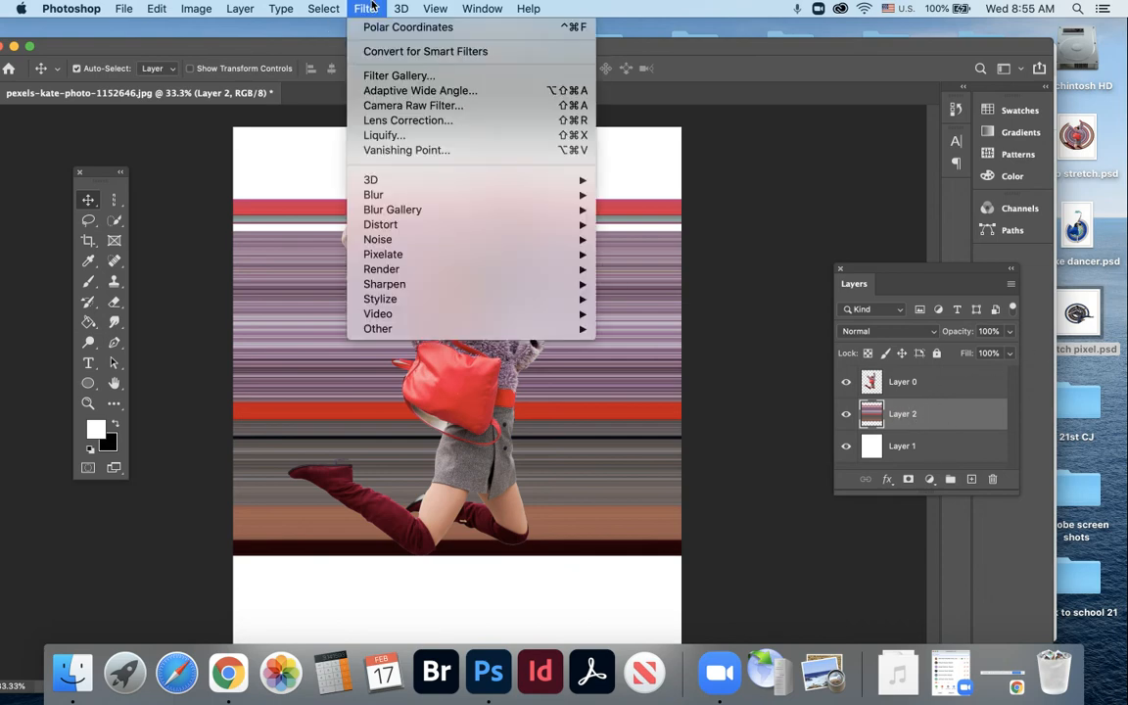
mouse_move(534, 225)
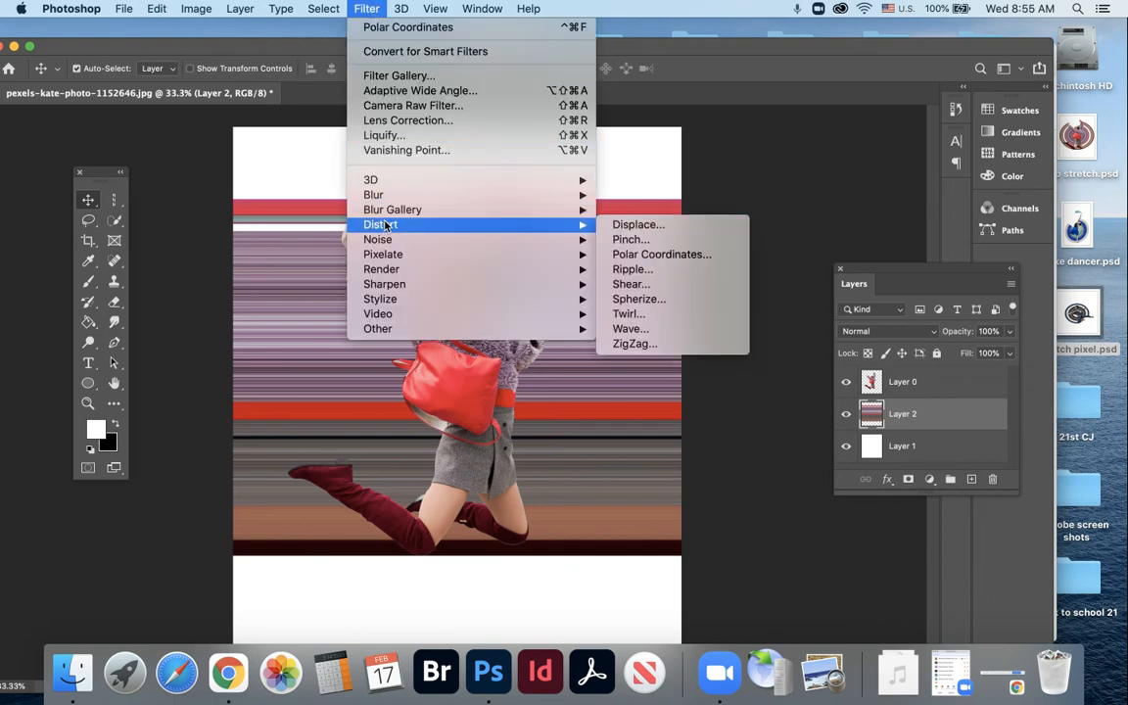
left_click(636, 255)
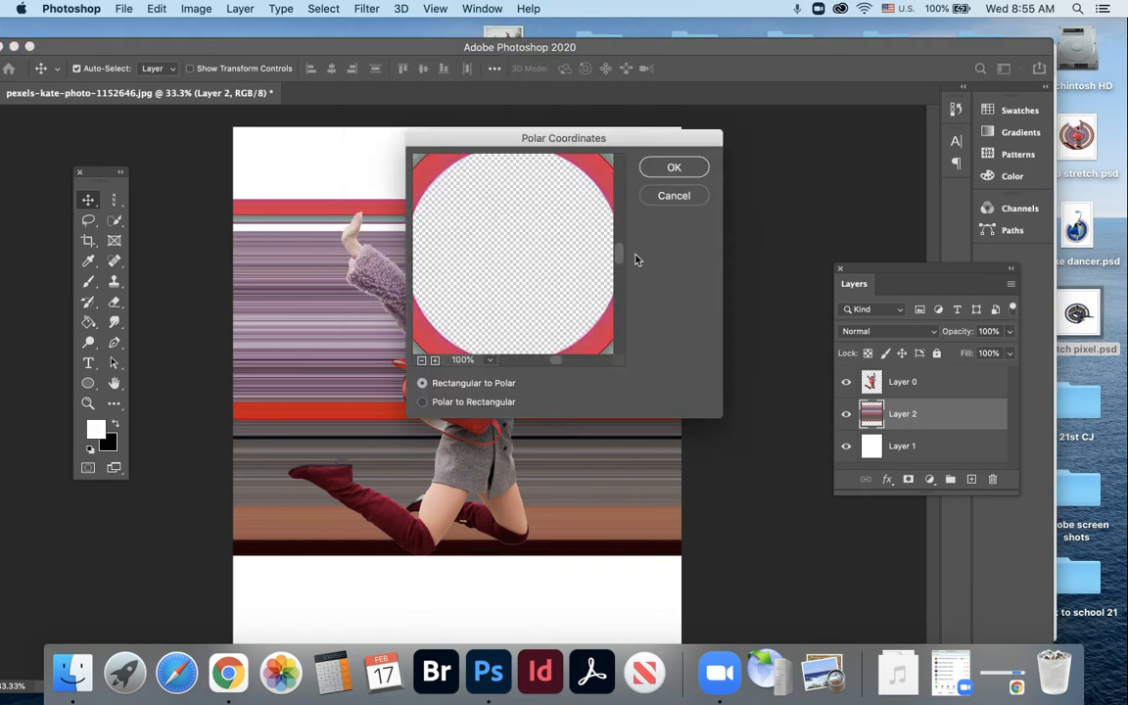
left_click(422, 360)
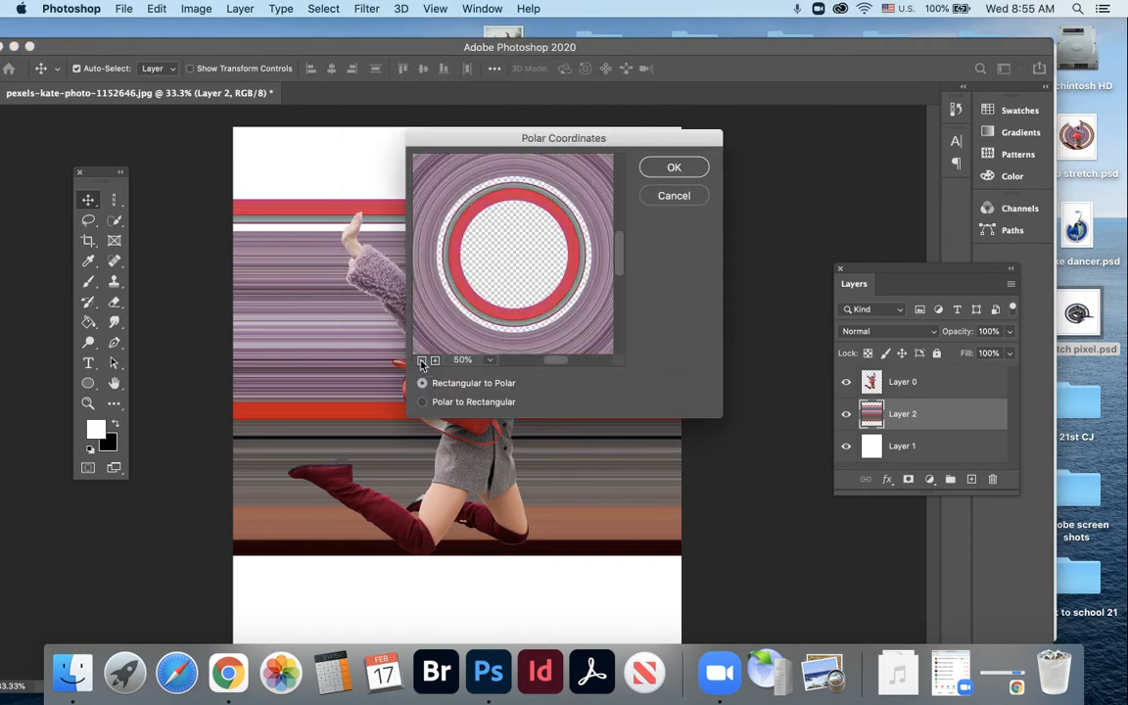
left_click(421, 361)
left_click(421, 361)
left_click(421, 360)
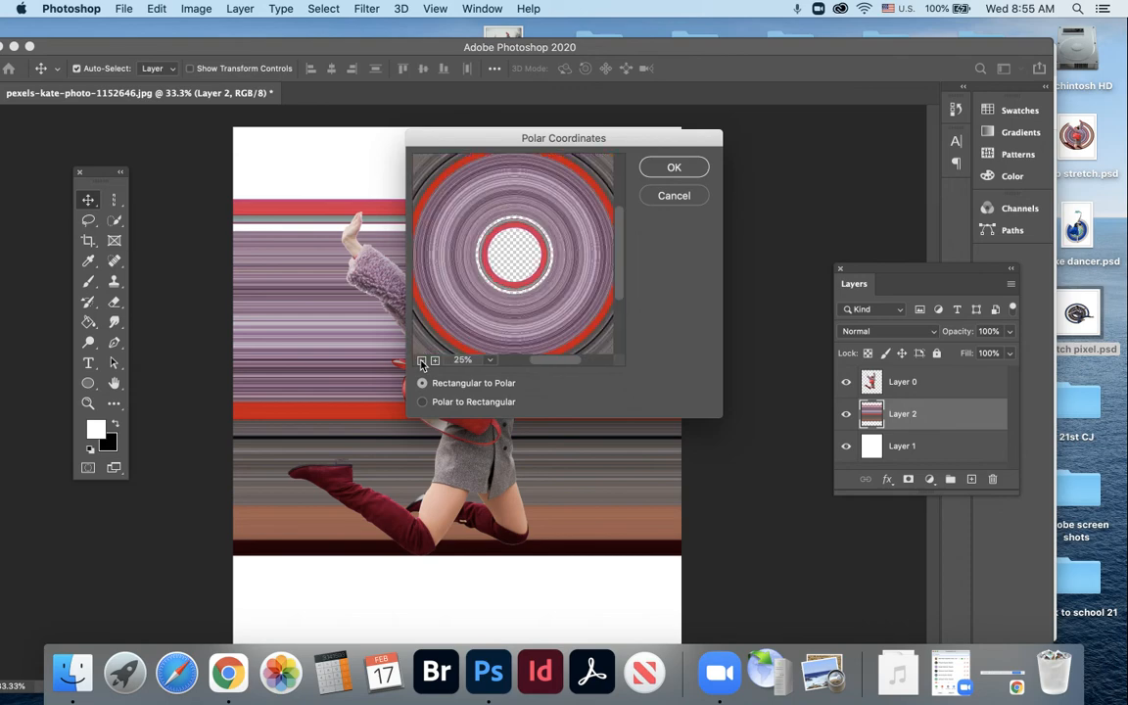
left_click(421, 360)
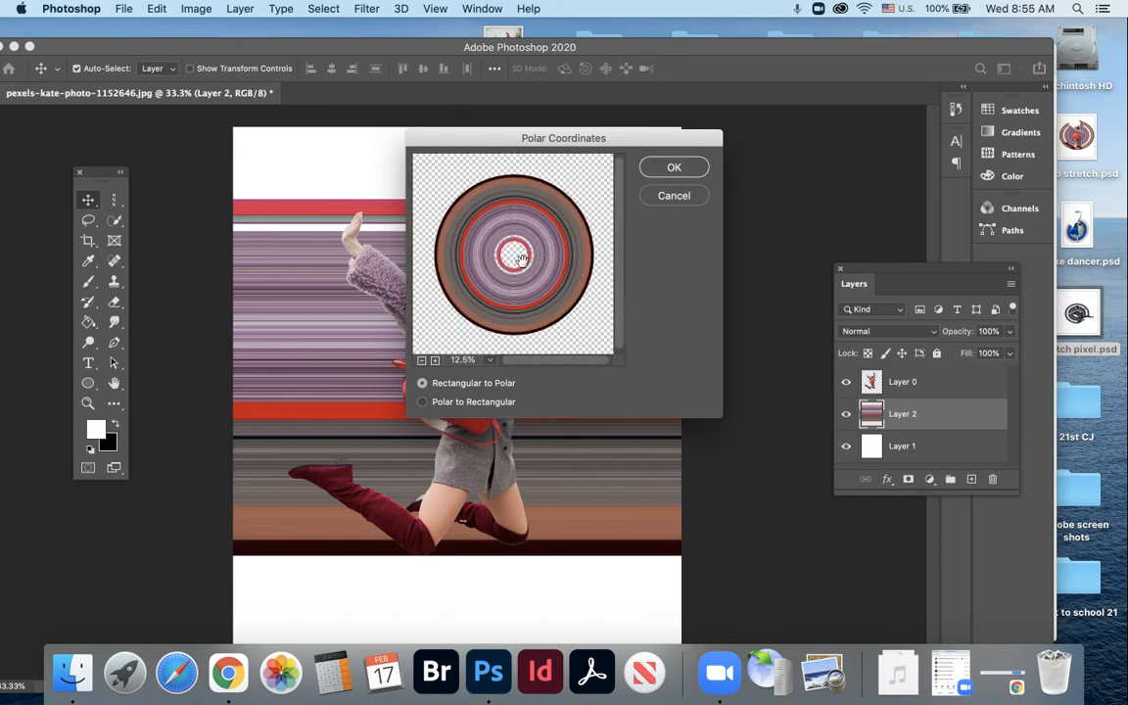
left_click(678, 169)
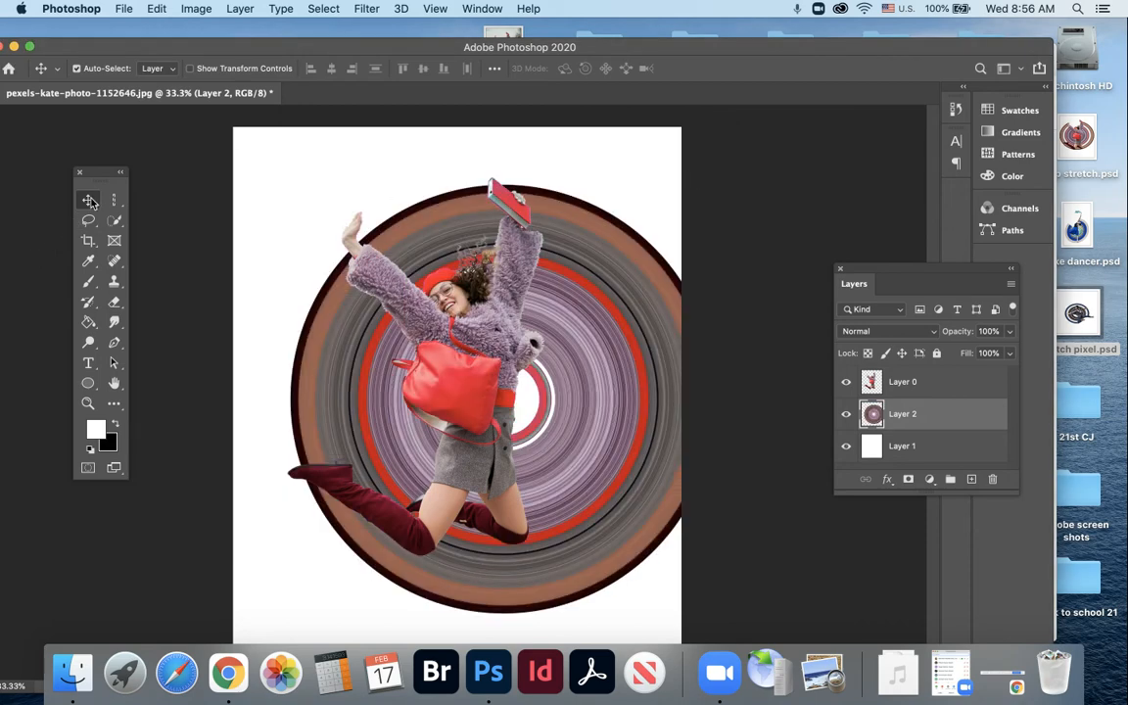
Scale the striped disc to about 84.5% and centre it behind the woman.
mouse_move(429, 238)
left_mouse_down()
mouse_move(402, 221)
mouse_move(411, 224)
left_mouse_up()
key("super+t")
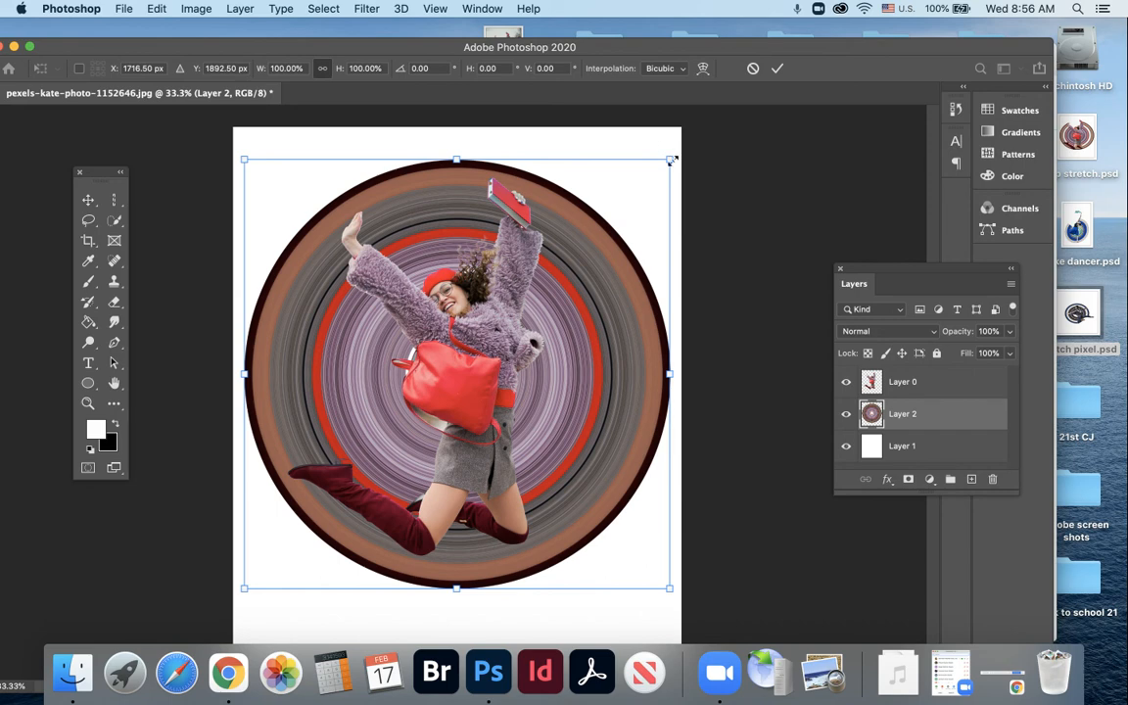
left_click_drag(671, 159, 605, 224)
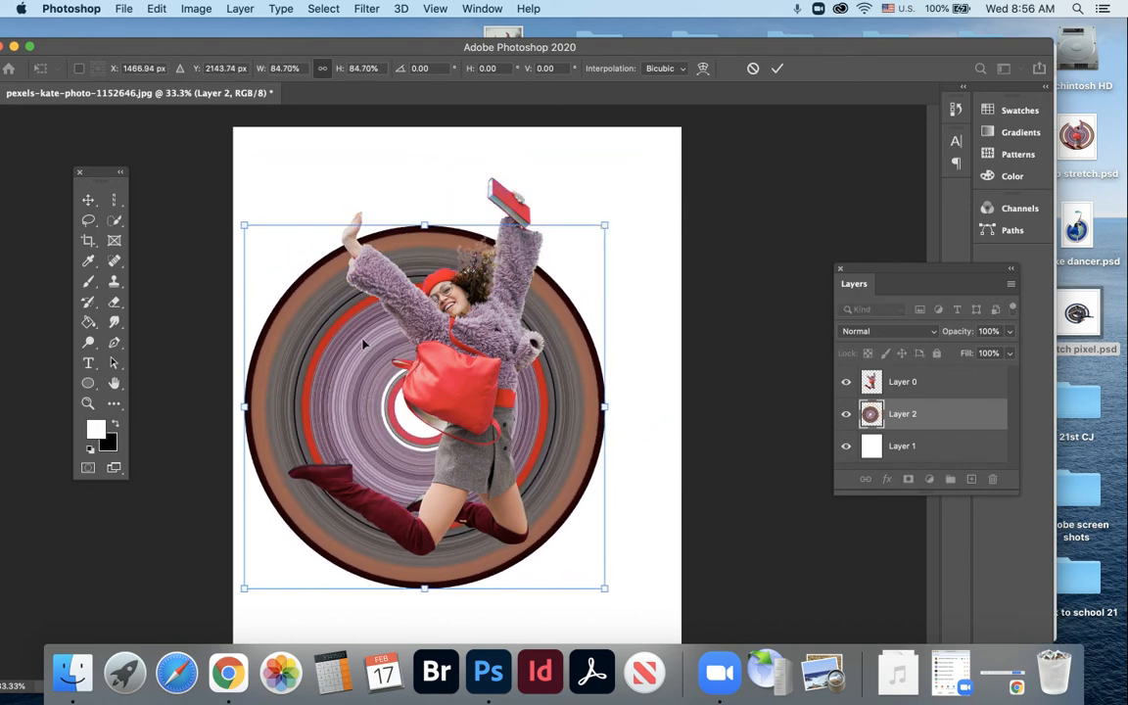
left_click_drag(363, 343, 383, 318)
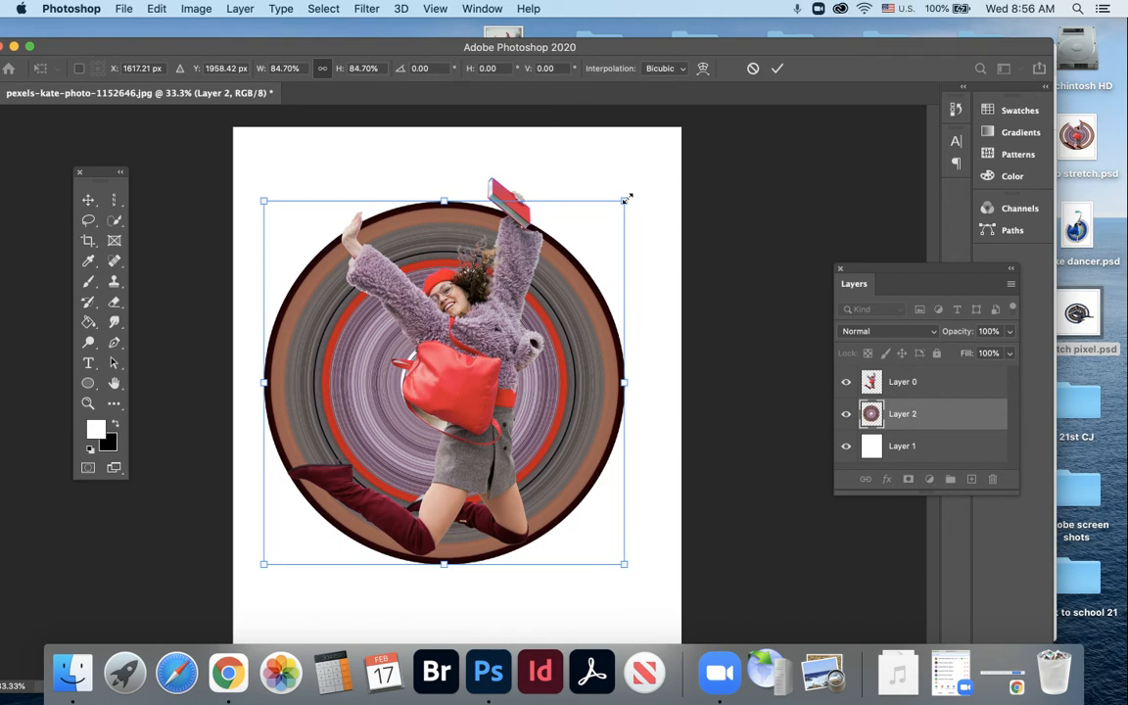
left_click_drag(627, 199, 625, 200)
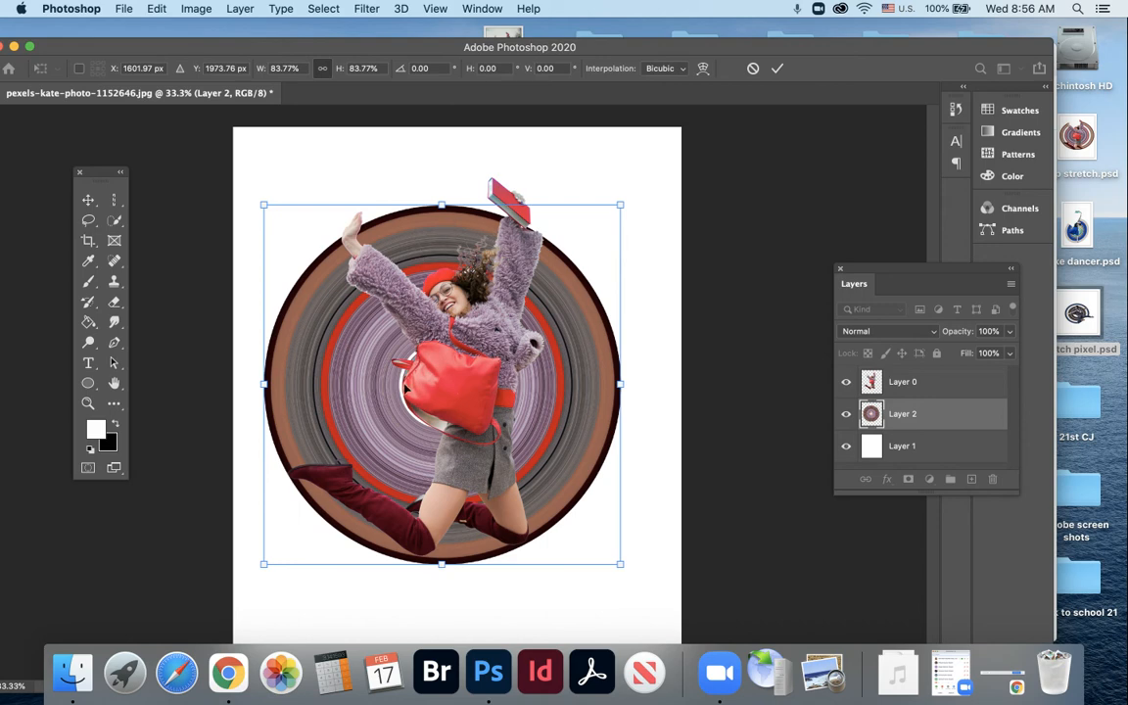
left_click_drag(389, 388, 386, 390)
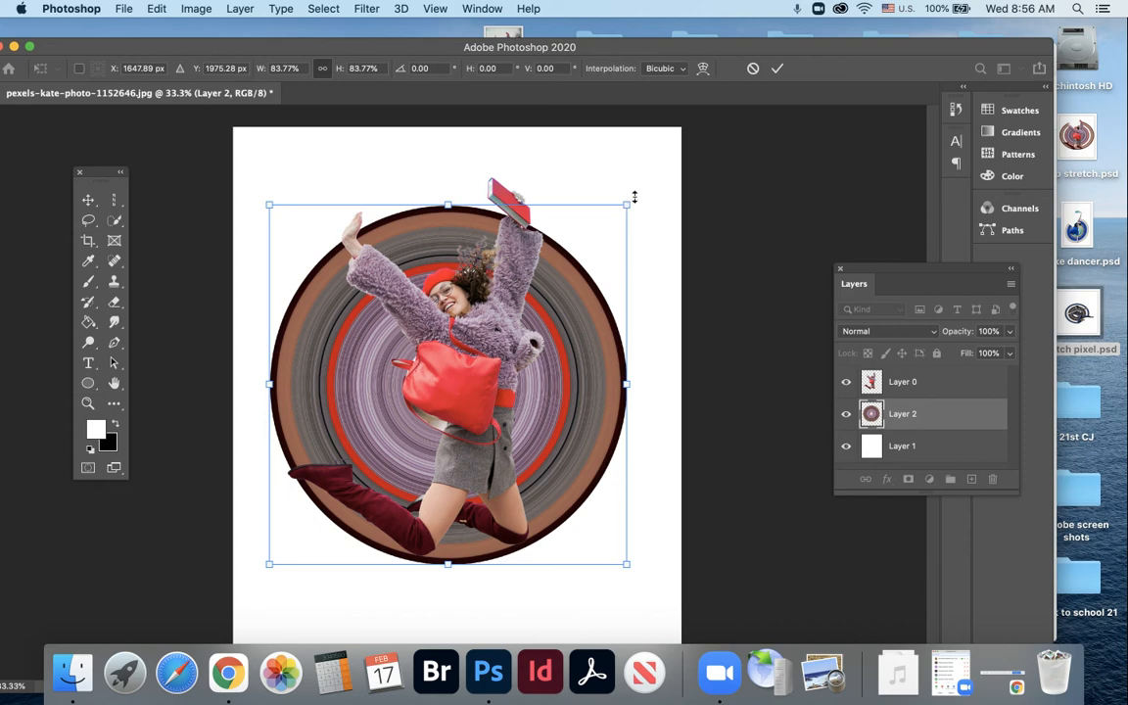
left_click_drag(630, 201, 636, 199)
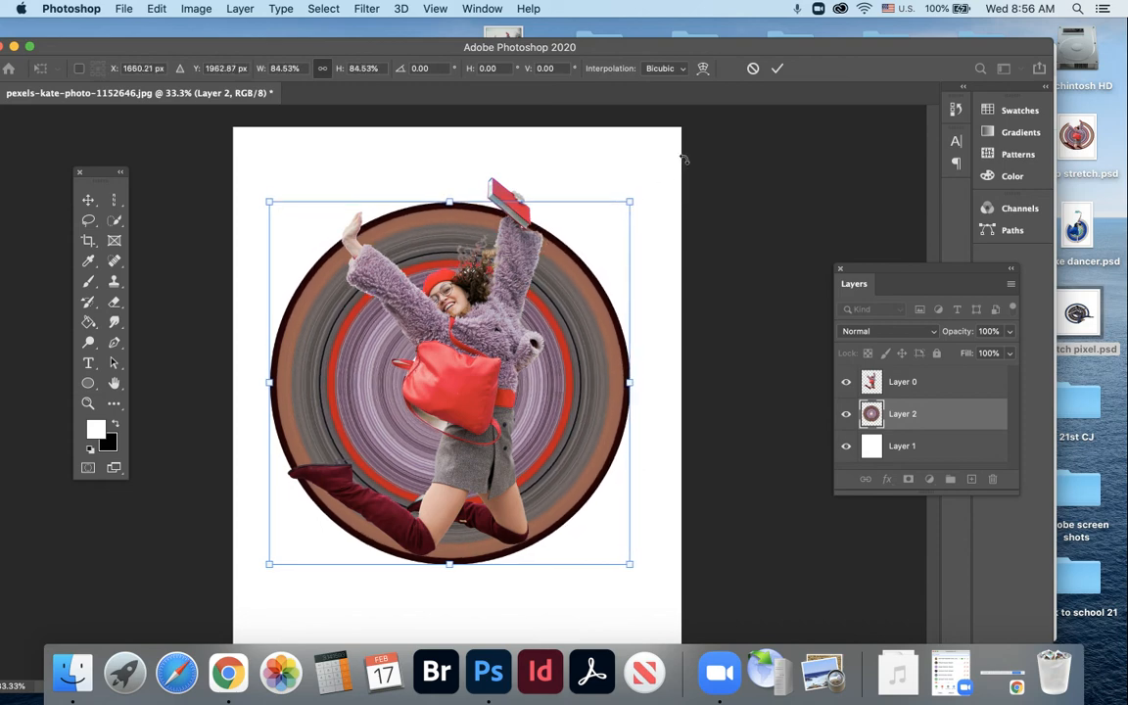
left_click(777, 70)
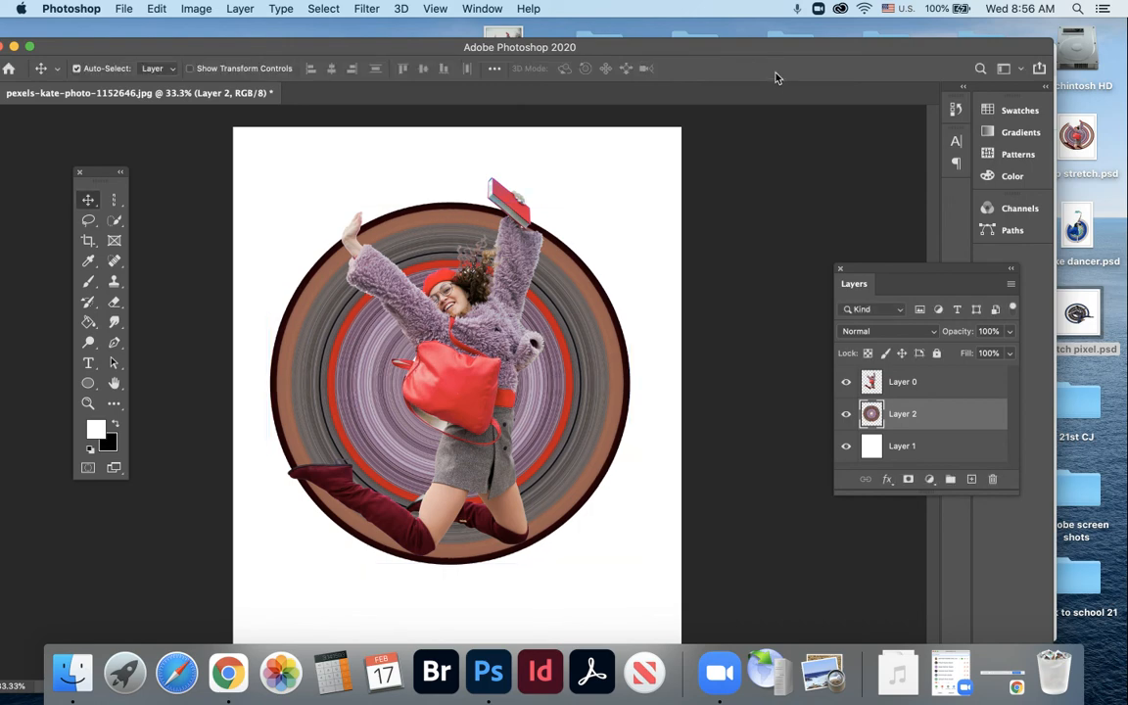
Add a layer mask to Layer 2 and paint it black with a 250 px brush to hide the disc between the woman's raised arms.
left_click(908, 480)
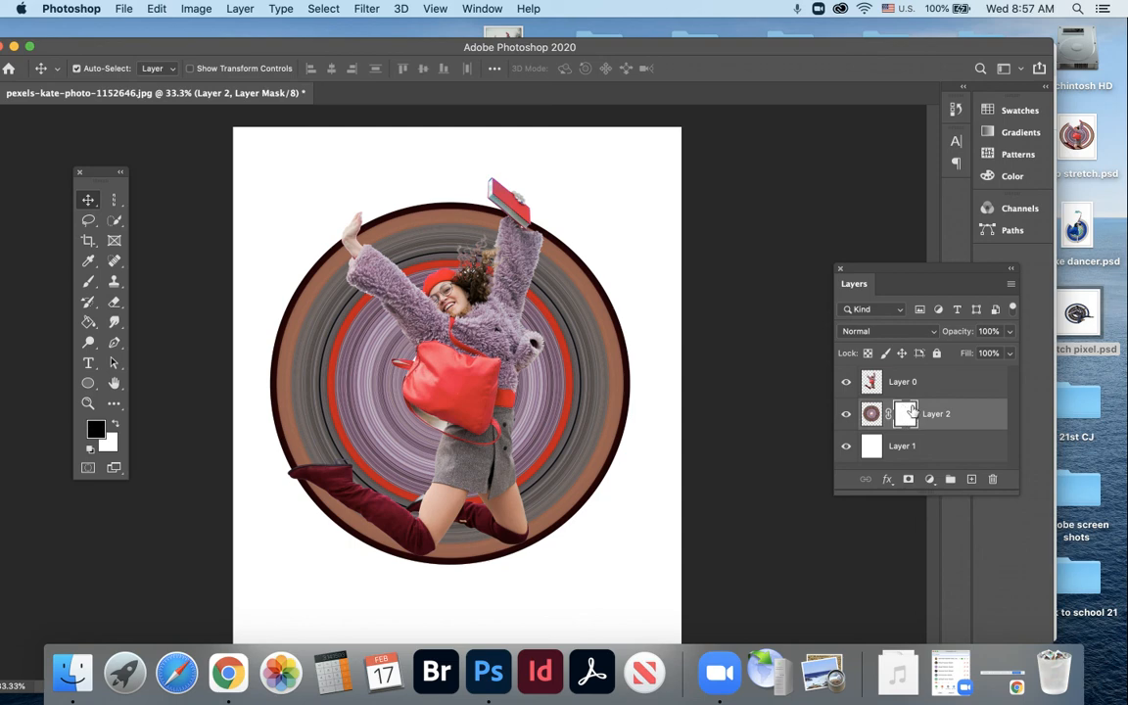
left_click(89, 282)
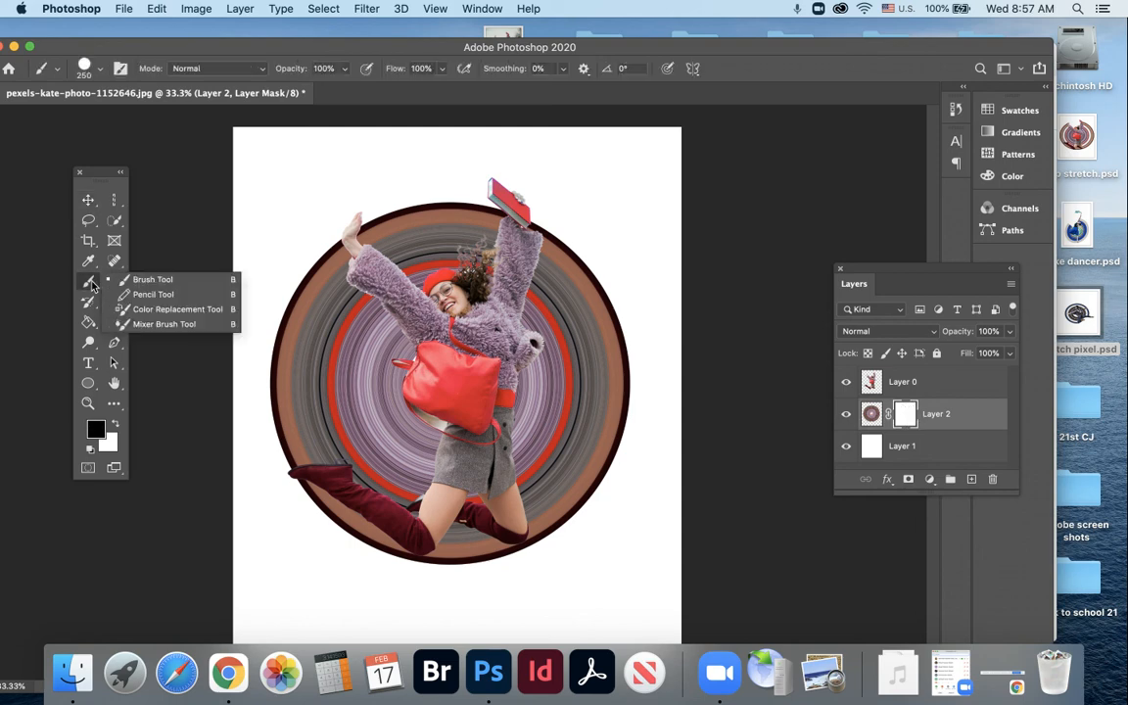
left_click(123, 283)
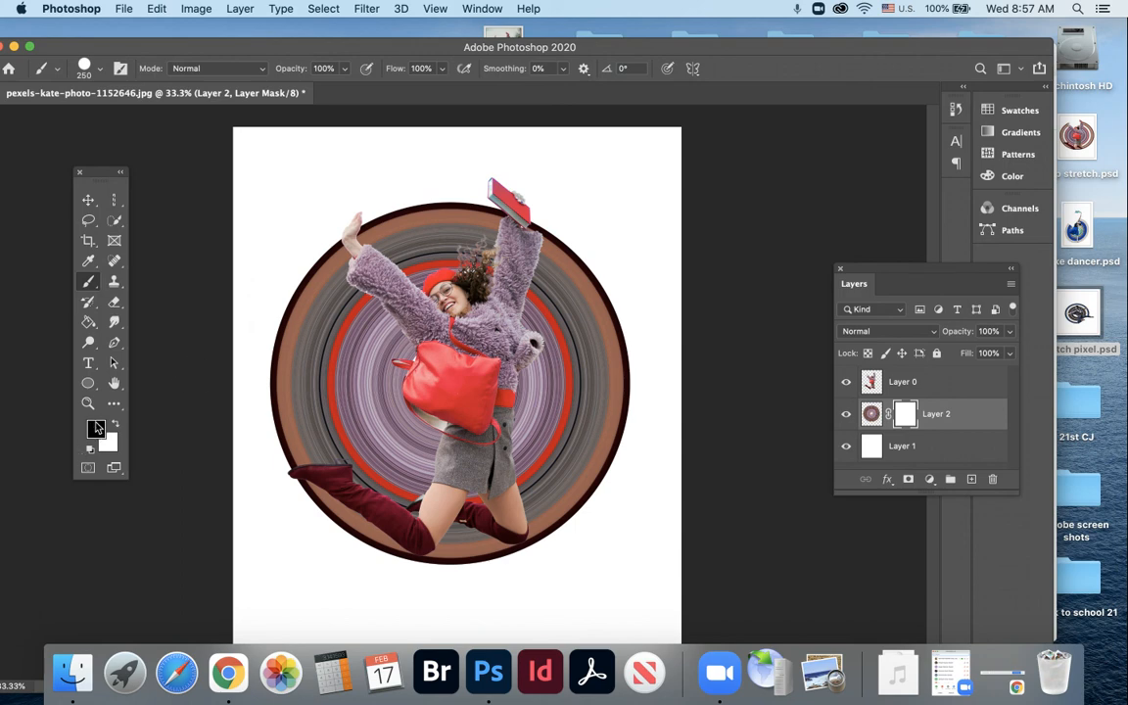
mouse_move(446, 235)
left_mouse_down()
mouse_move(416, 235)
mouse_move(437, 244)
mouse_move(411, 232)
mouse_move(421, 247)
left_mouse_up()
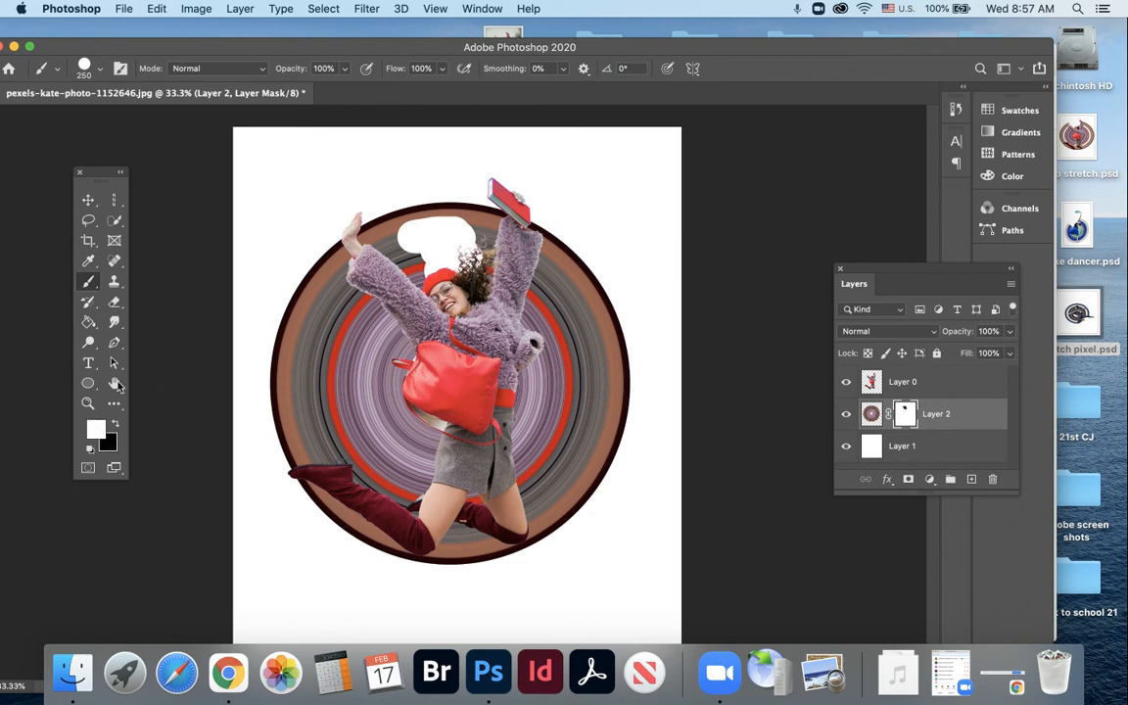
key("x")
mouse_move(401, 254)
left_mouse_down()
mouse_move(439, 255)
mouse_move(427, 275)
mouse_move(455, 234)
mouse_move(474, 231)
mouse_move(388, 226)
mouse_move(442, 207)
mouse_move(436, 222)
mouse_move(480, 229)
mouse_move(424, 260)
mouse_move(384, 245)
mouse_move(377, 227)
mouse_move(377, 237)
mouse_move(444, 251)
mouse_move(397, 227)
mouse_move(479, 229)
left_mouse_up()
key("x")
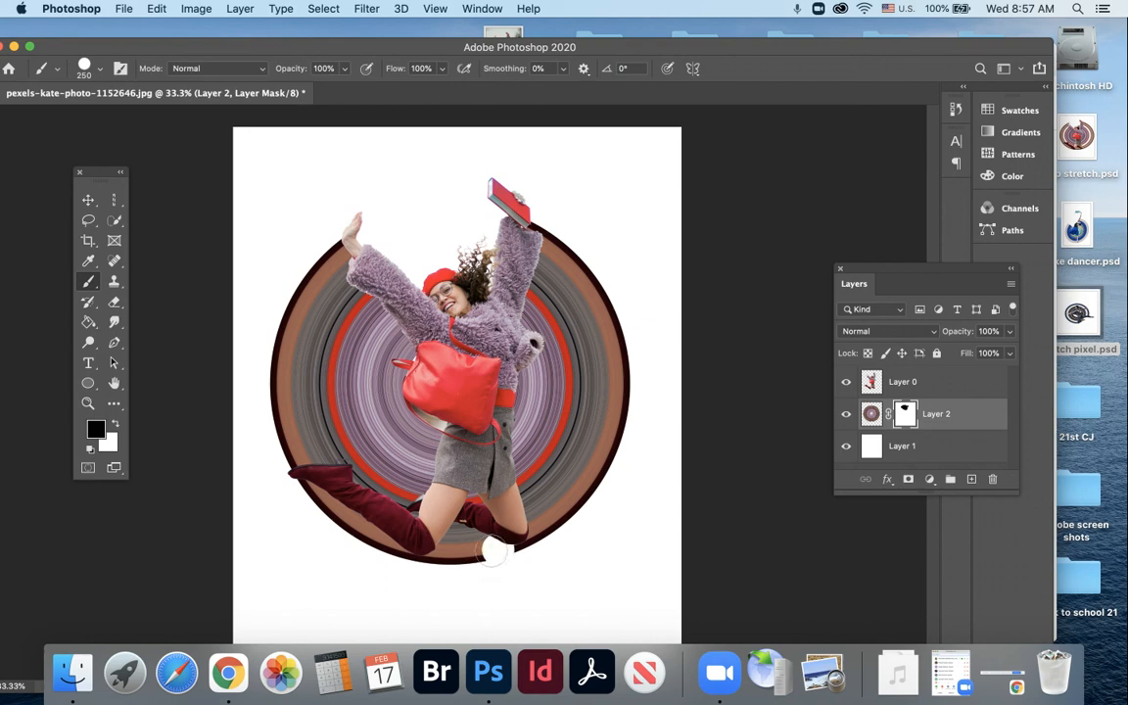
Mask out the disc's lower edge between the woman's knees and restore it by painting white on the mask.
mouse_move(495, 553)
left_mouse_down()
mouse_move(456, 547)
mouse_move(504, 557)
left_mouse_up()
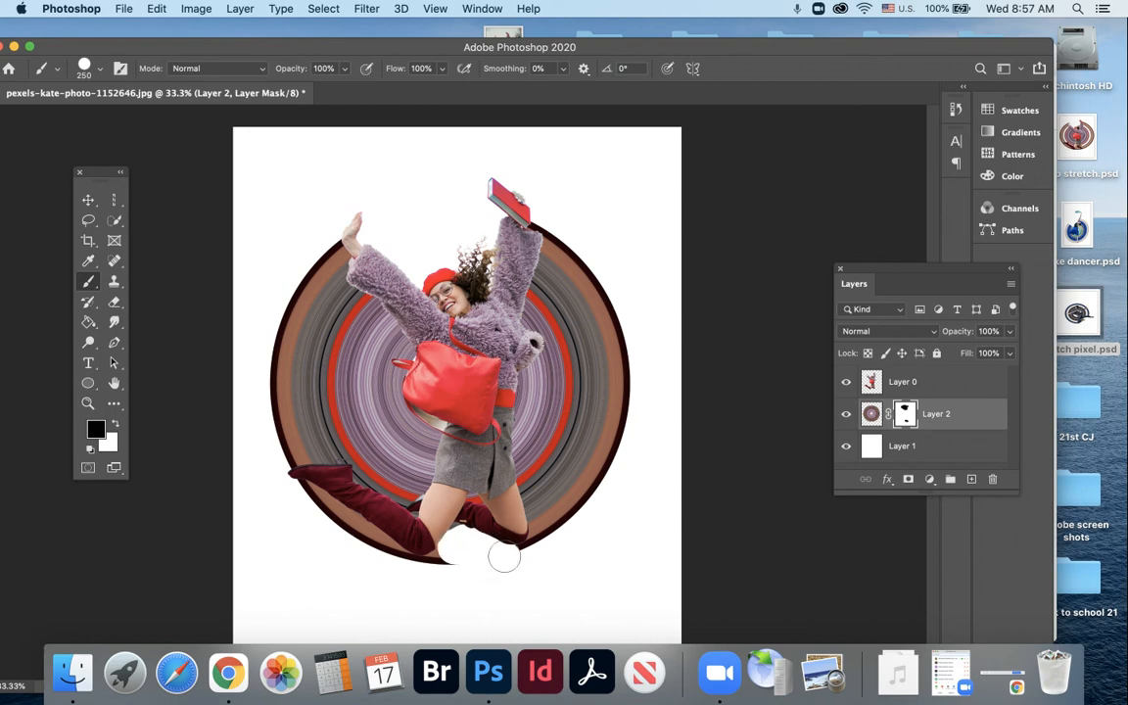
key("x")
mouse_move(458, 524)
left_mouse_down()
mouse_move(493, 551)
mouse_move(452, 550)
left_mouse_up()
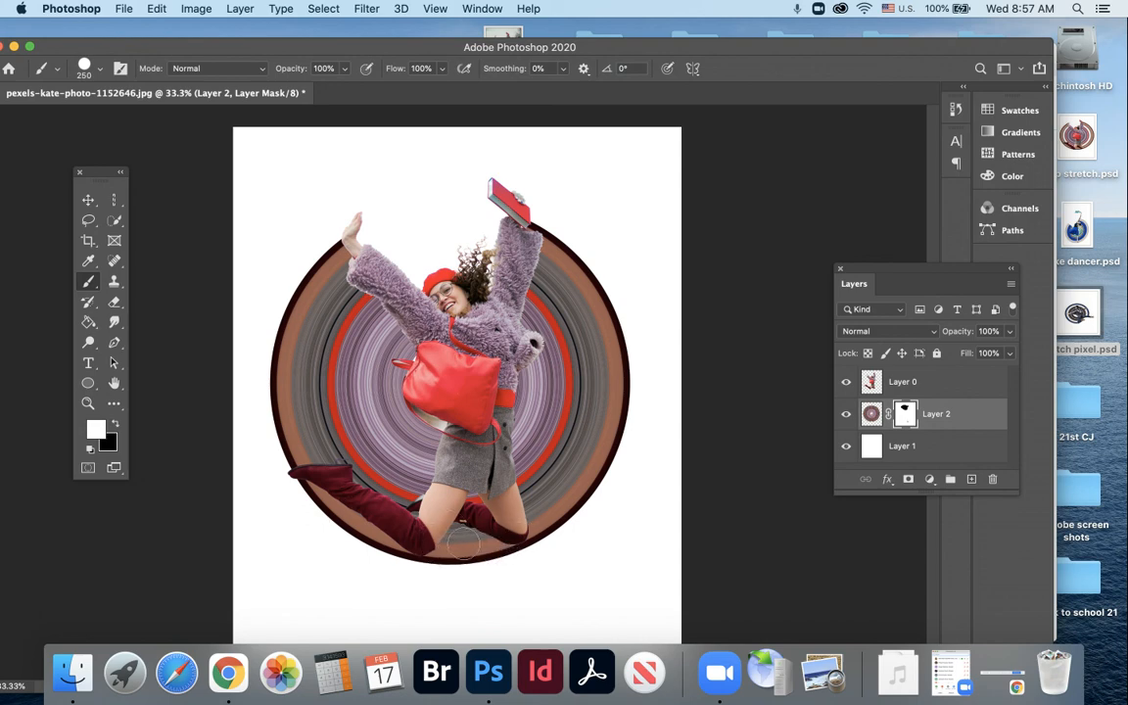